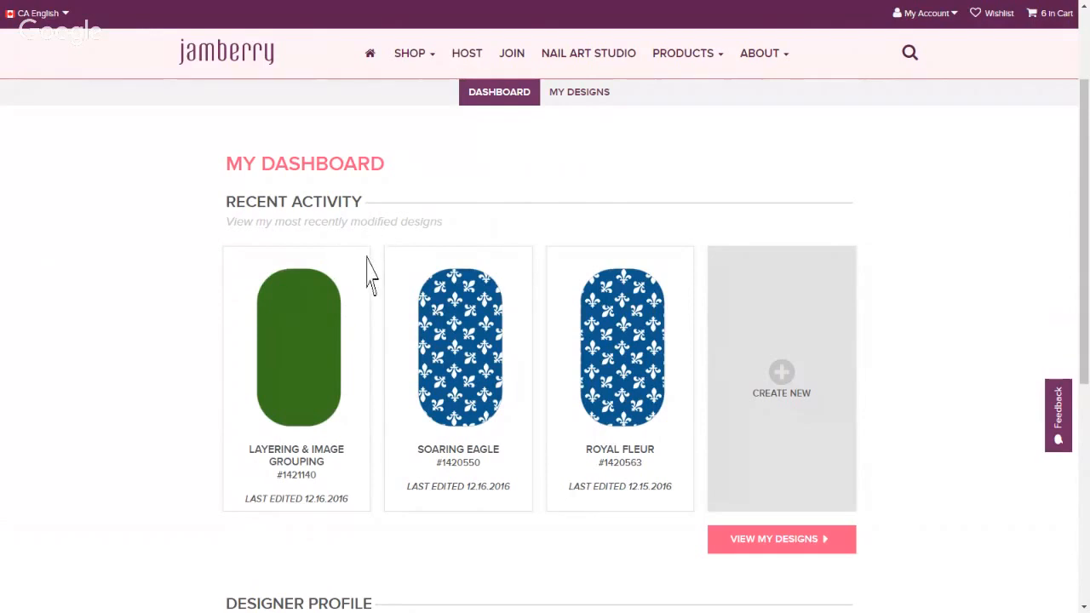
# Open the Layering & Image Grouping design from My Designs for editing
pyautogui.click(757, 394)
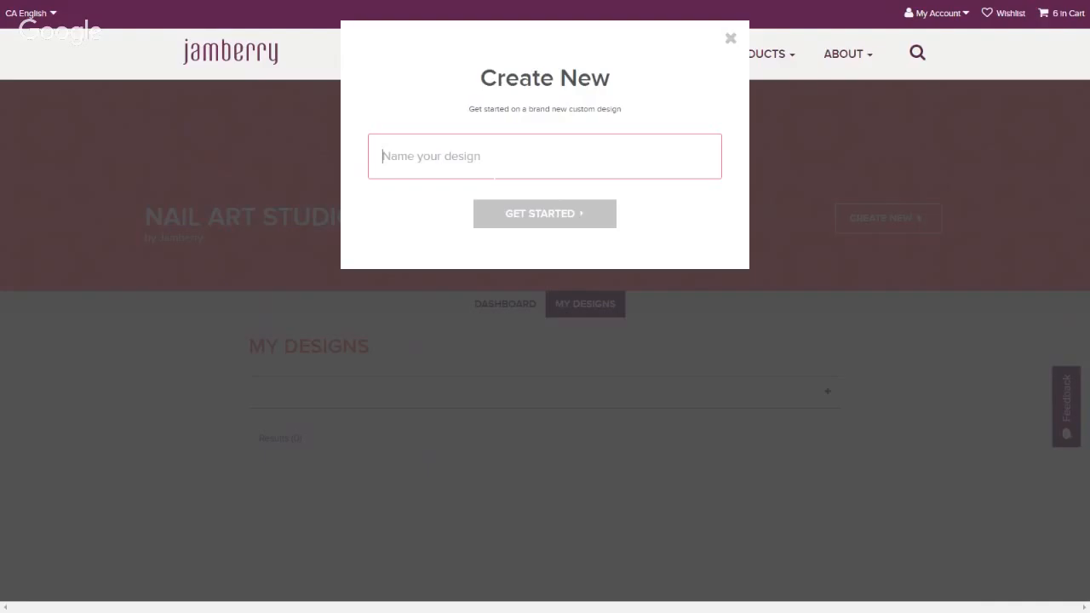
pyautogui.click(731, 39)
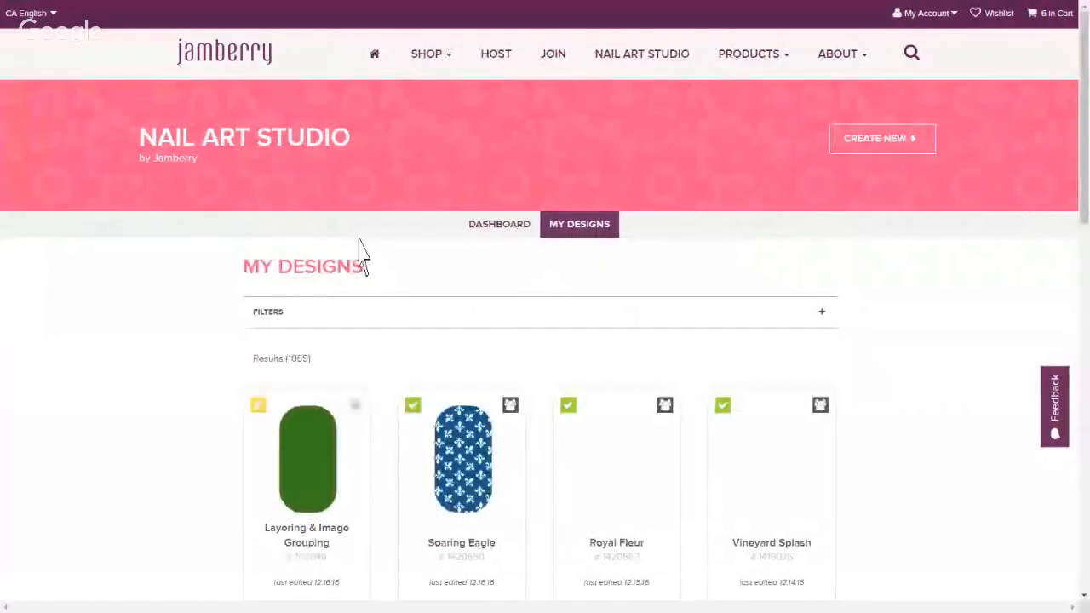
pyautogui.scroll(-2, 526, 346)
pyautogui.scroll(-1, 526, 346)
pyautogui.moveTo(336, 244)
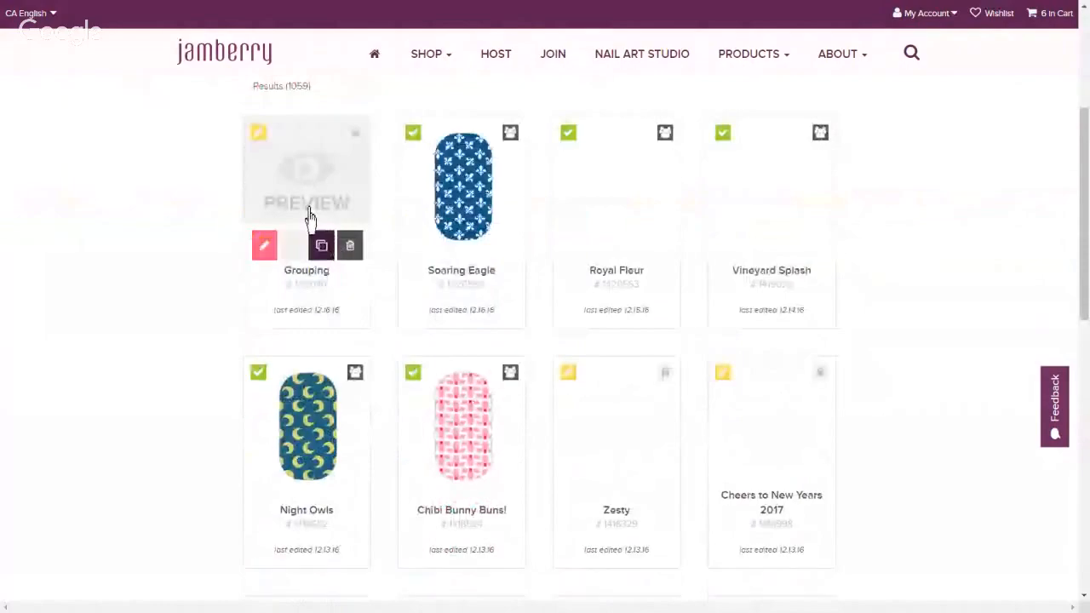
pyautogui.click(266, 248)
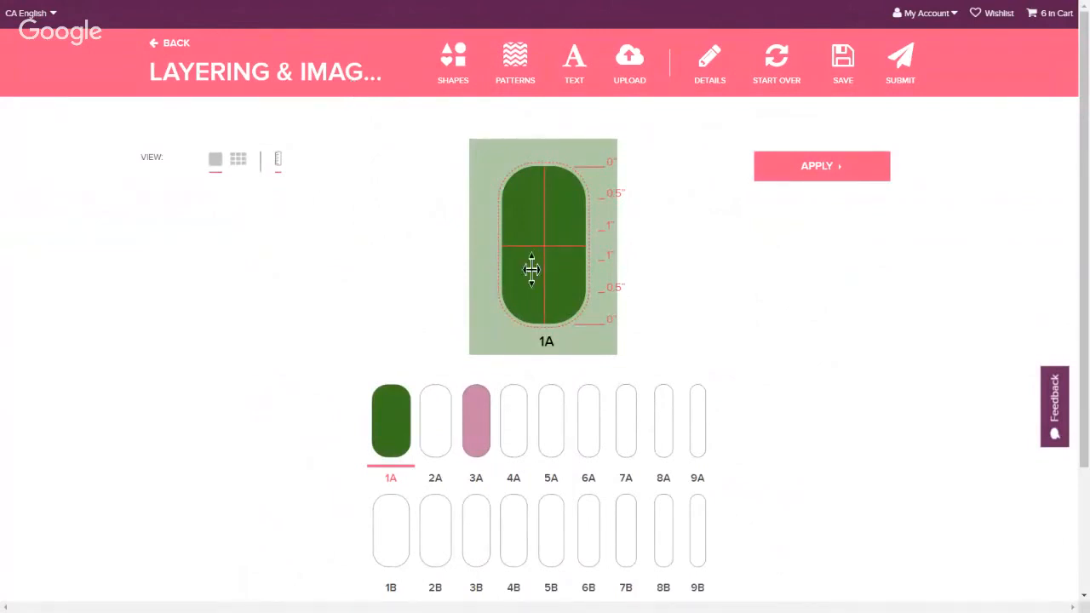
# Add a triangle shape to nail 1A
pyautogui.click(457, 76)
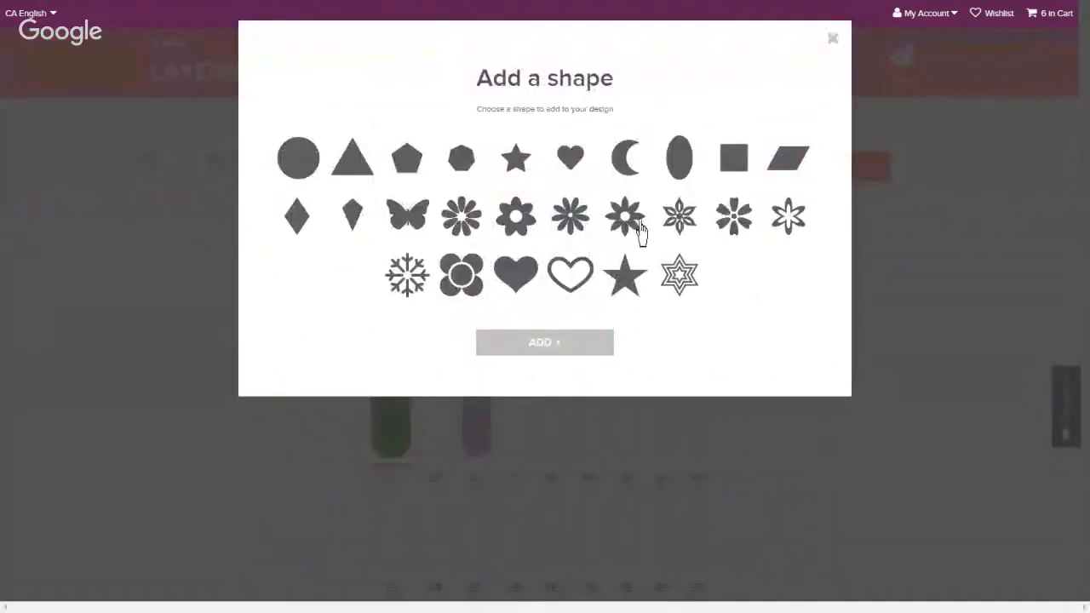
pyautogui.click(834, 40)
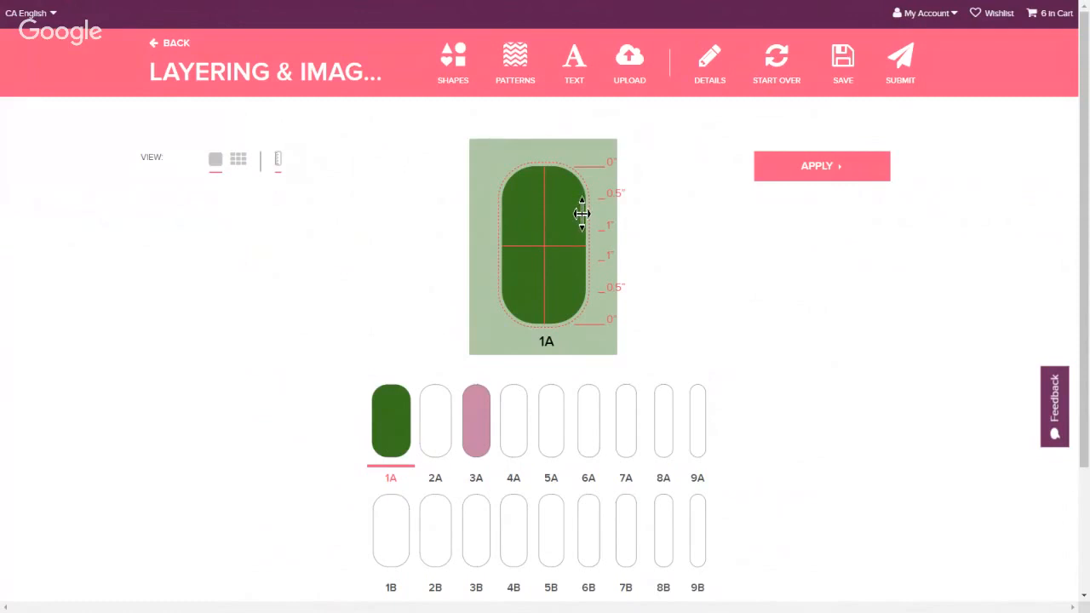
pyautogui.click(456, 86)
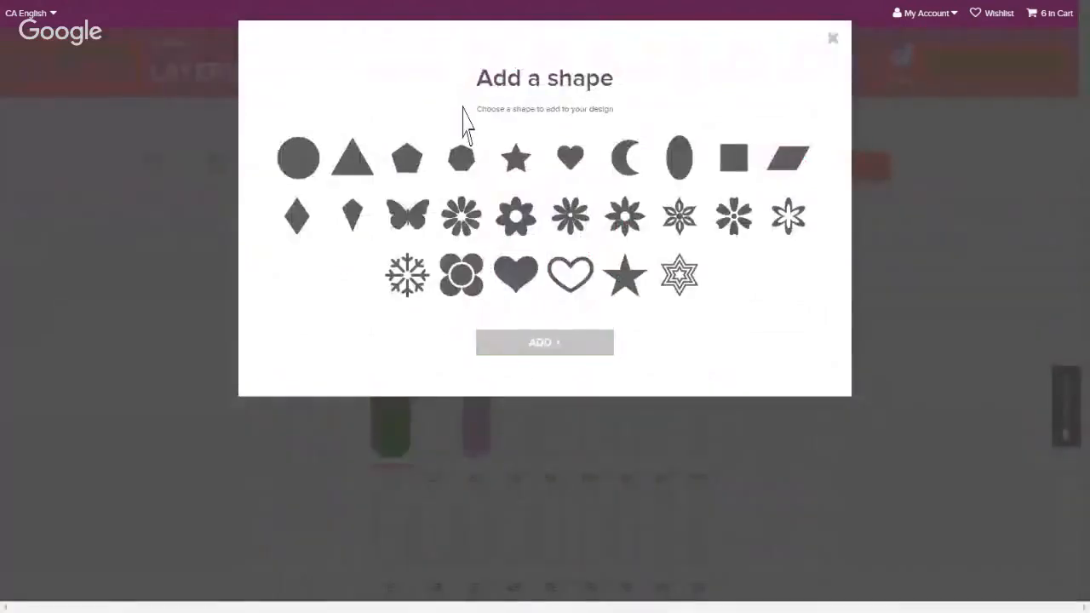
pyautogui.click(354, 168)
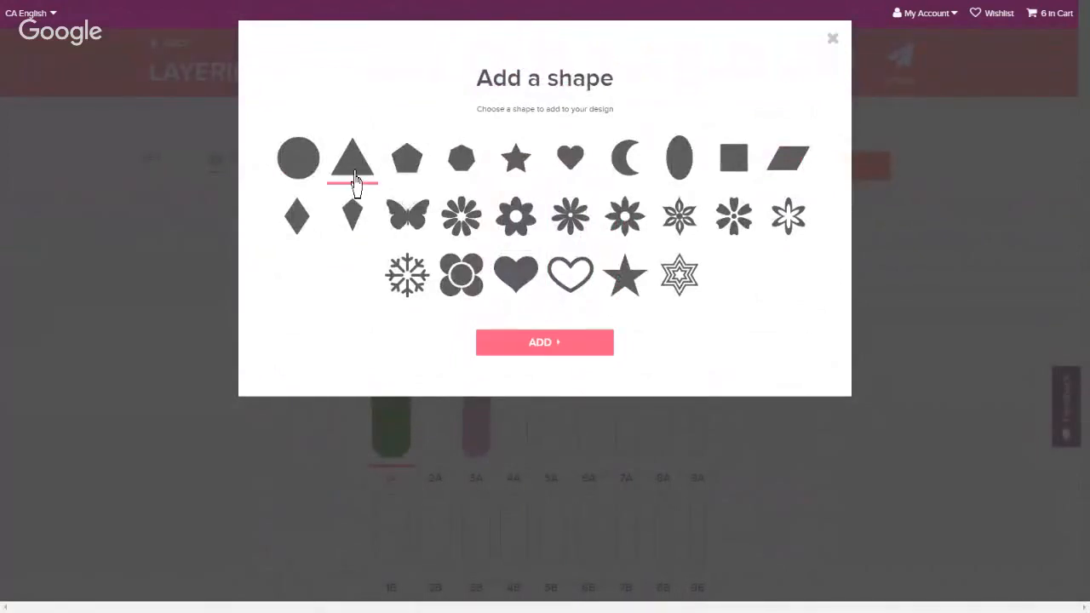
pyautogui.click(530, 349)
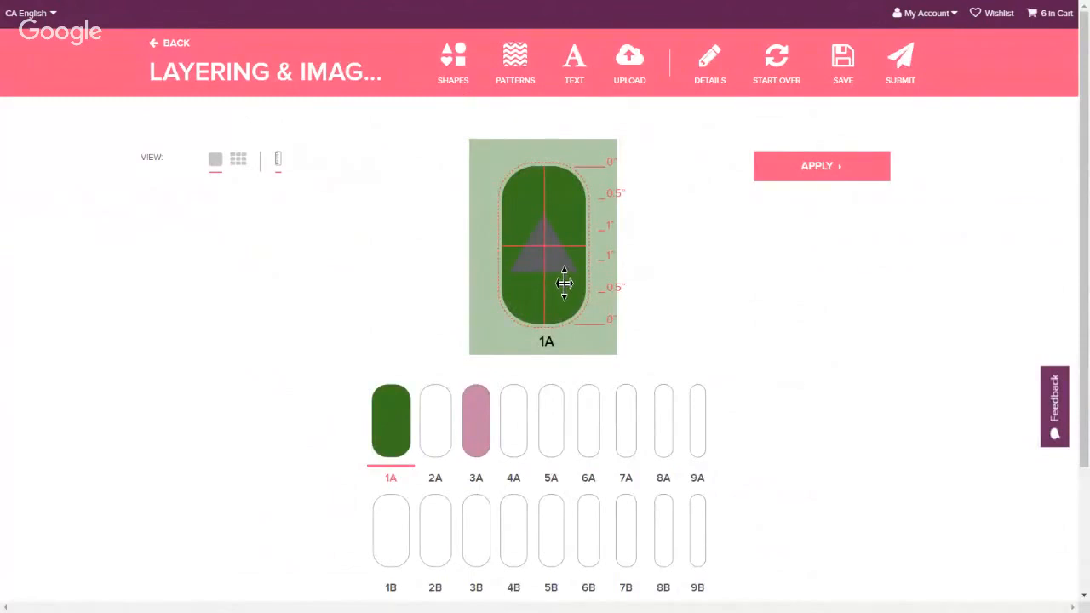
# Color the triangle white and shrink it toward the nail's center
pyautogui.click(565, 279)
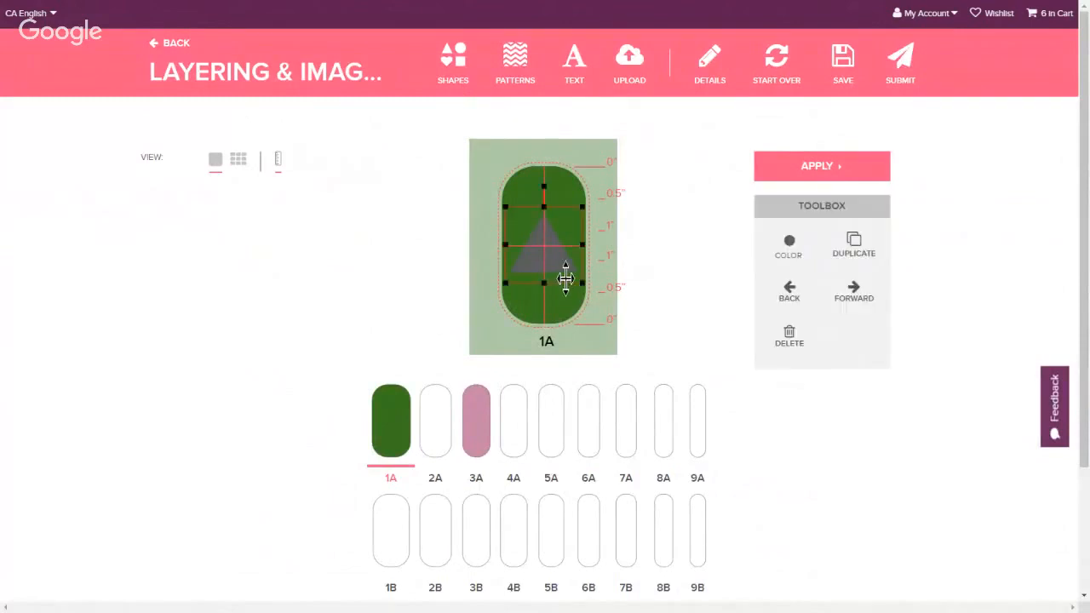
pyautogui.click(789, 251)
pyautogui.click(872, 283)
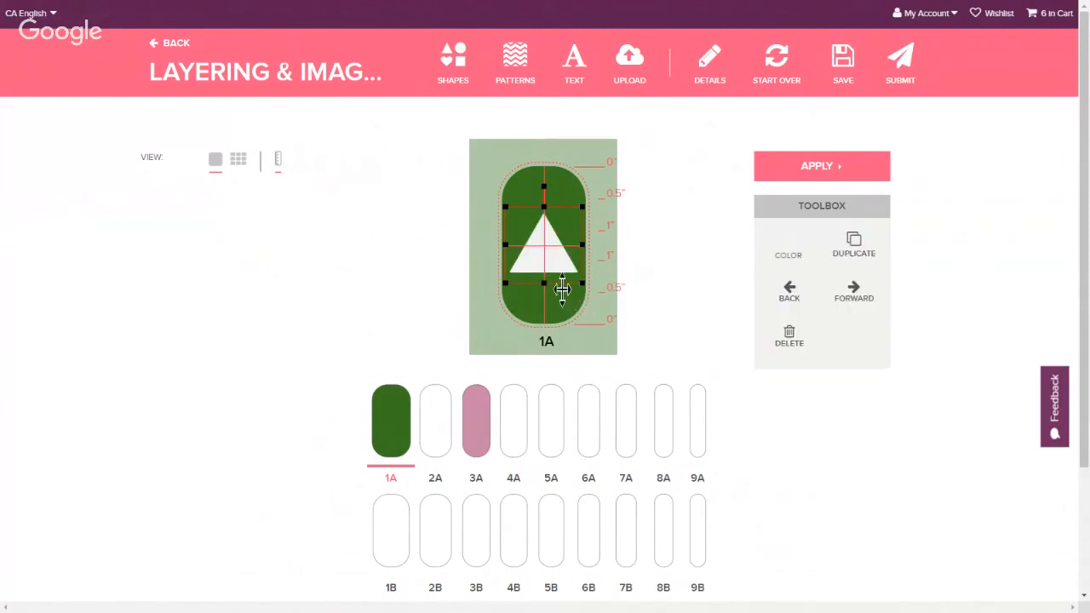
pyautogui.moveTo(584, 286); pyautogui.dragTo(557, 257)
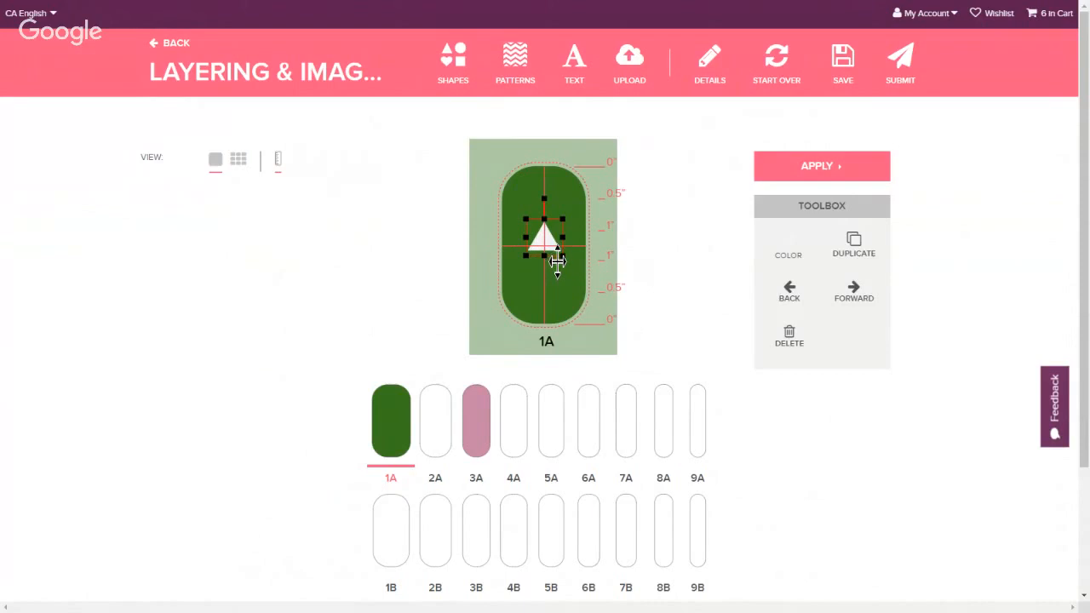
# Duplicate the triangle, shrink the copy and stack it above the first to form a tree
pyautogui.click(855, 281)
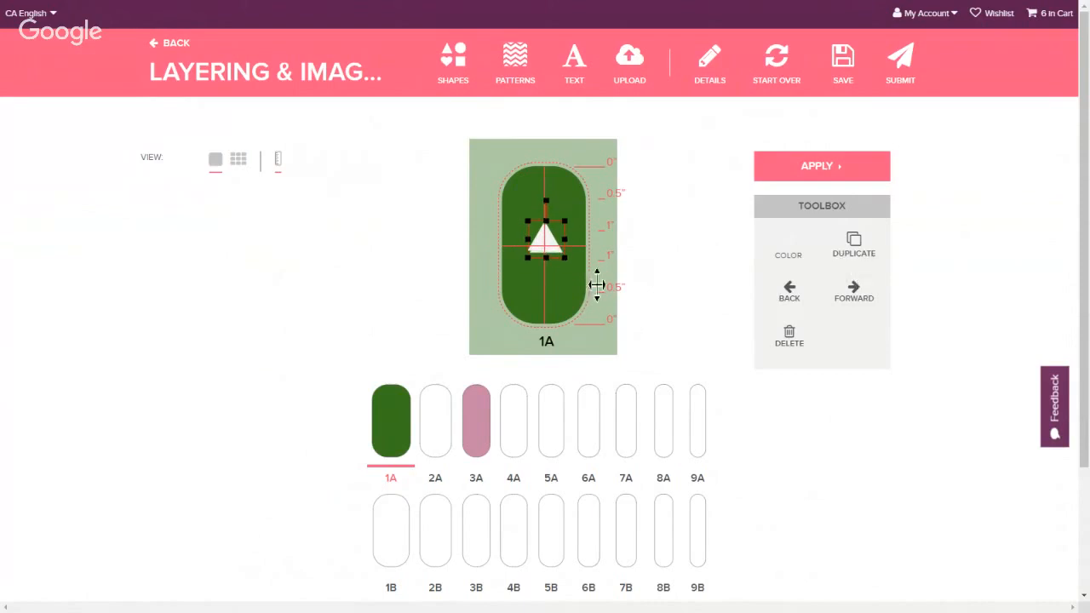
pyautogui.moveTo(559, 265); pyautogui.dragTo(557, 250)
pyautogui.moveTo(526, 204); pyautogui.dragTo(531, 211)
pyautogui.moveTo(560, 250)
pyautogui.mouseDown()
pyautogui.moveTo(564, 231)
pyautogui.moveTo(554, 231)
pyautogui.mouseUp()
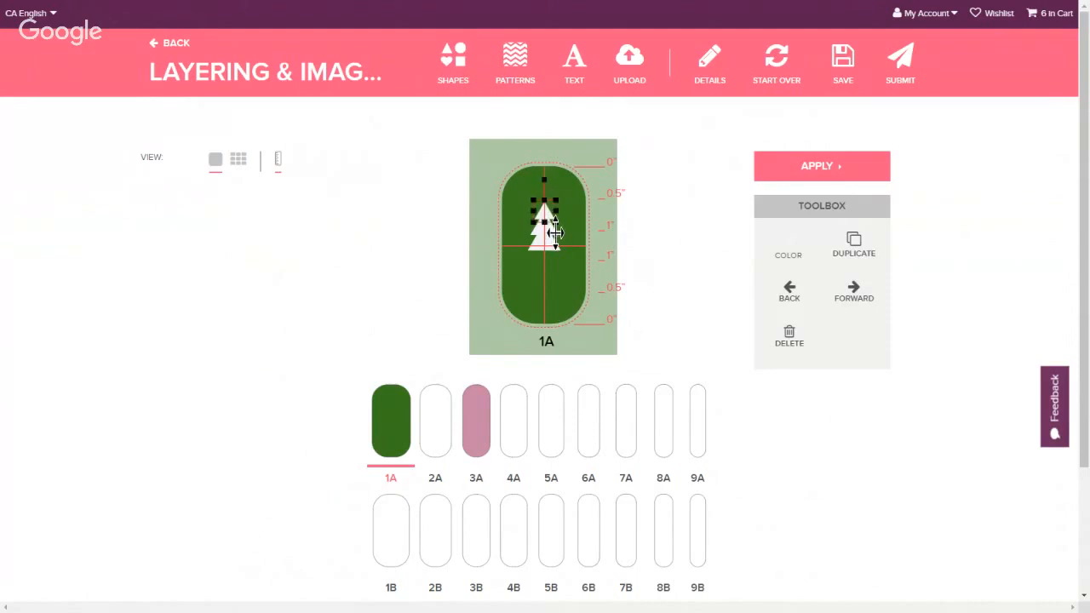
pyautogui.click(639, 268)
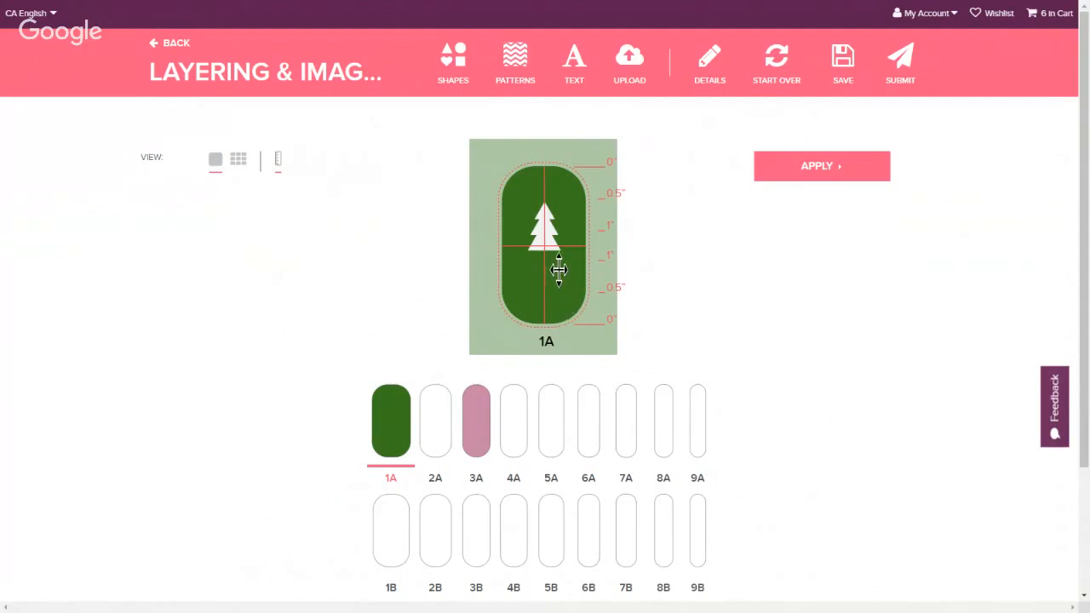
# Place a second tree in the lower half of the nail
pyautogui.click(560, 238)
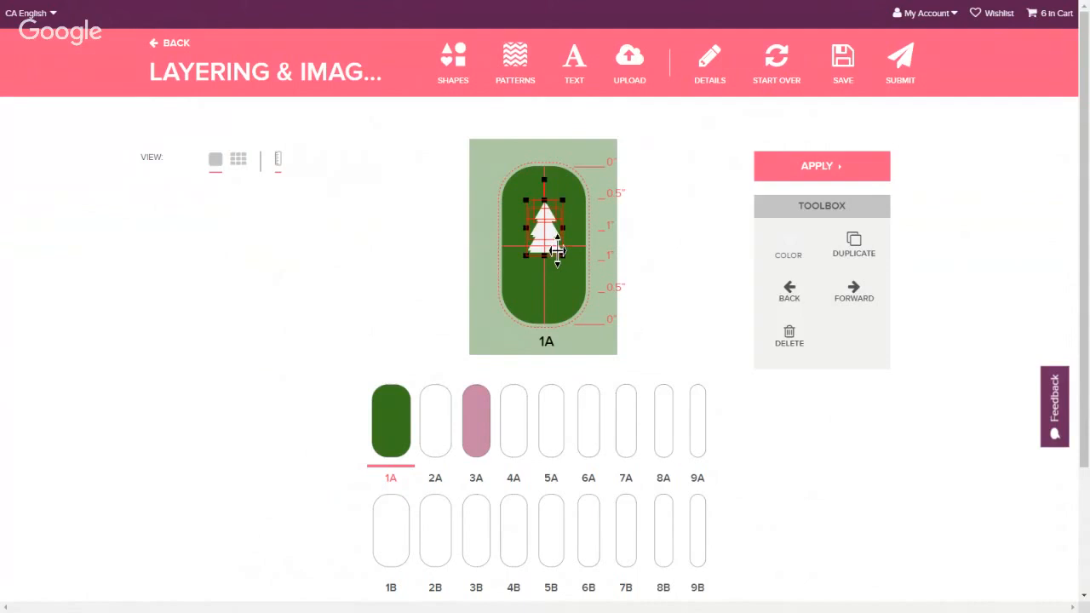
pyautogui.moveTo(559, 253); pyautogui.dragTo(549, 318)
pyautogui.click(594, 315)
pyautogui.click(550, 299)
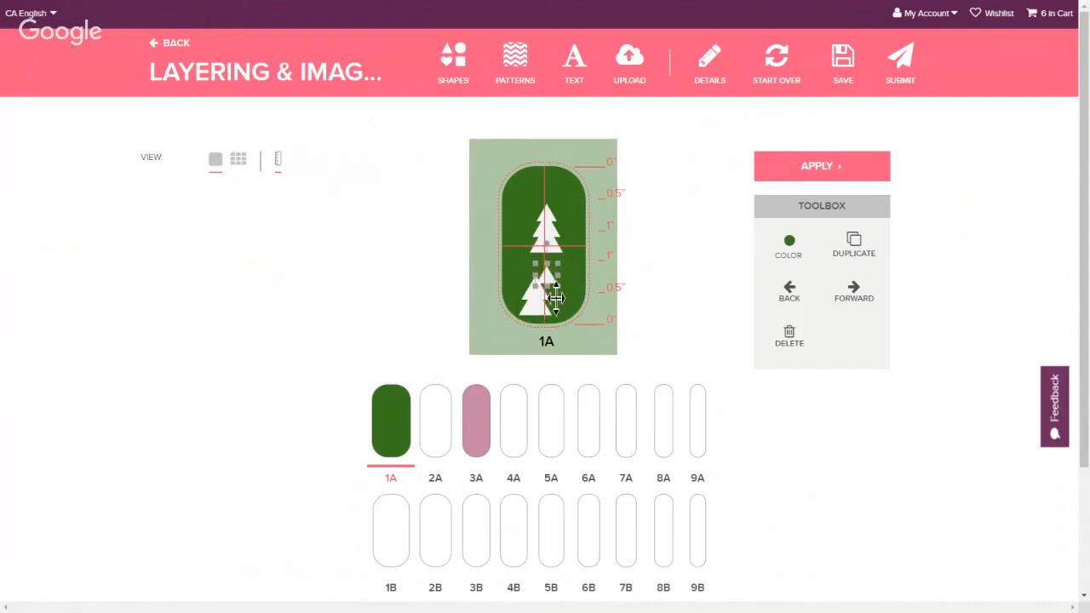
# Move the upper tree toward the nail's upper left corner and resize it
pyautogui.click(554, 242)
pyautogui.moveTo(561, 256); pyautogui.dragTo(562, 246)
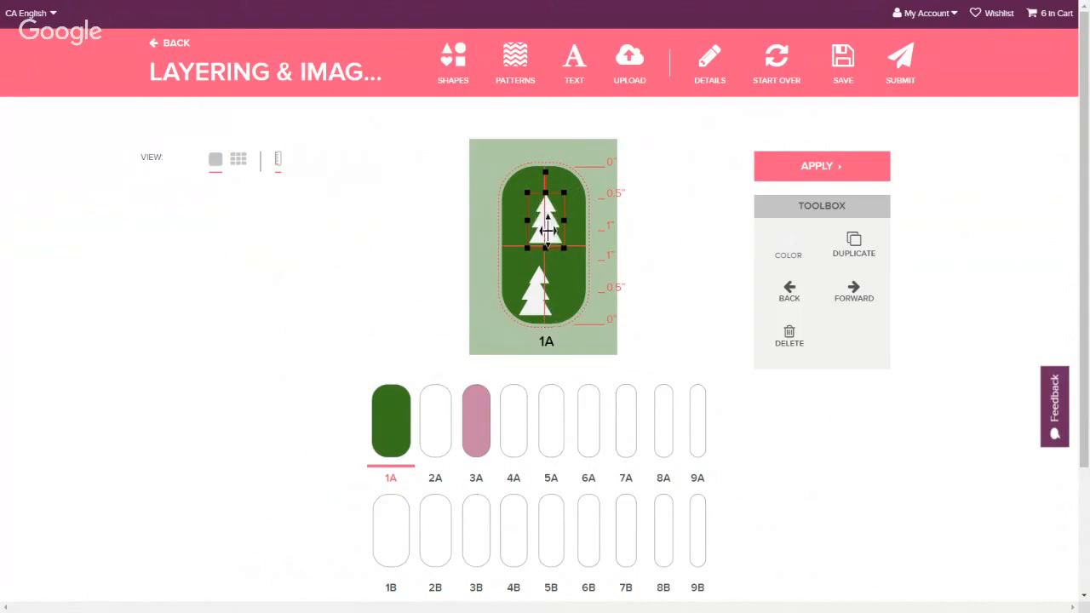
pyautogui.moveTo(556, 244); pyautogui.dragTo(539, 224)
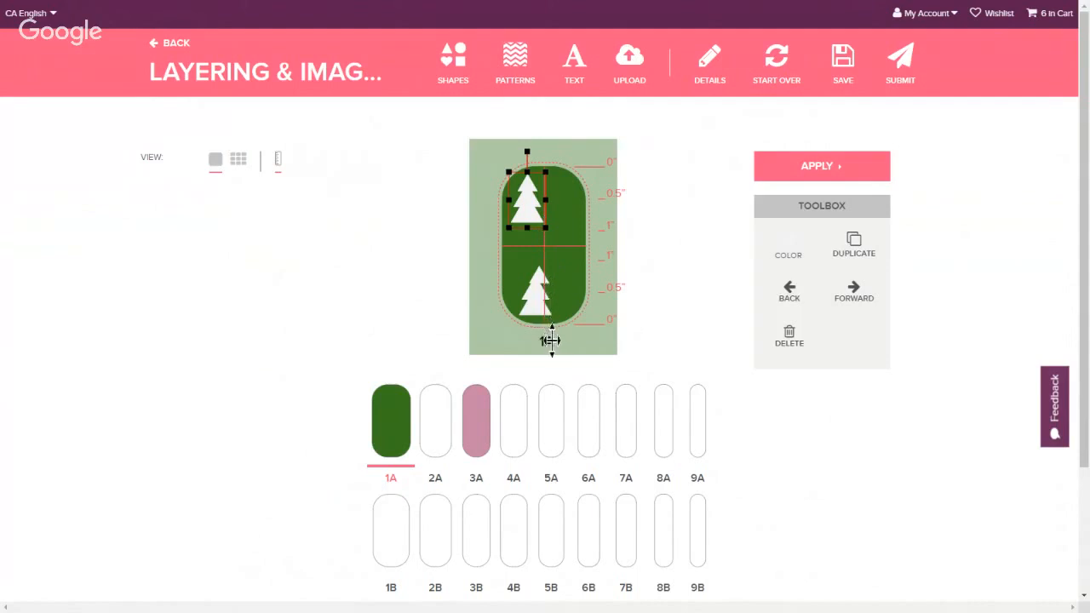
pyautogui.moveTo(510, 174); pyautogui.dragTo(530, 161)
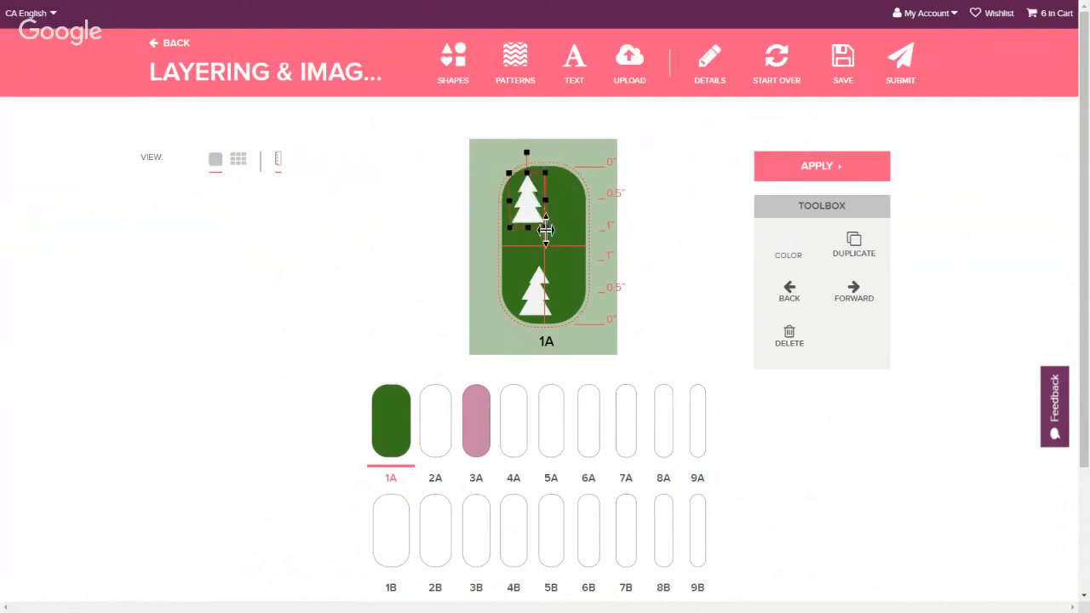
# Color the upper tree yellow
pyautogui.click(789, 249)
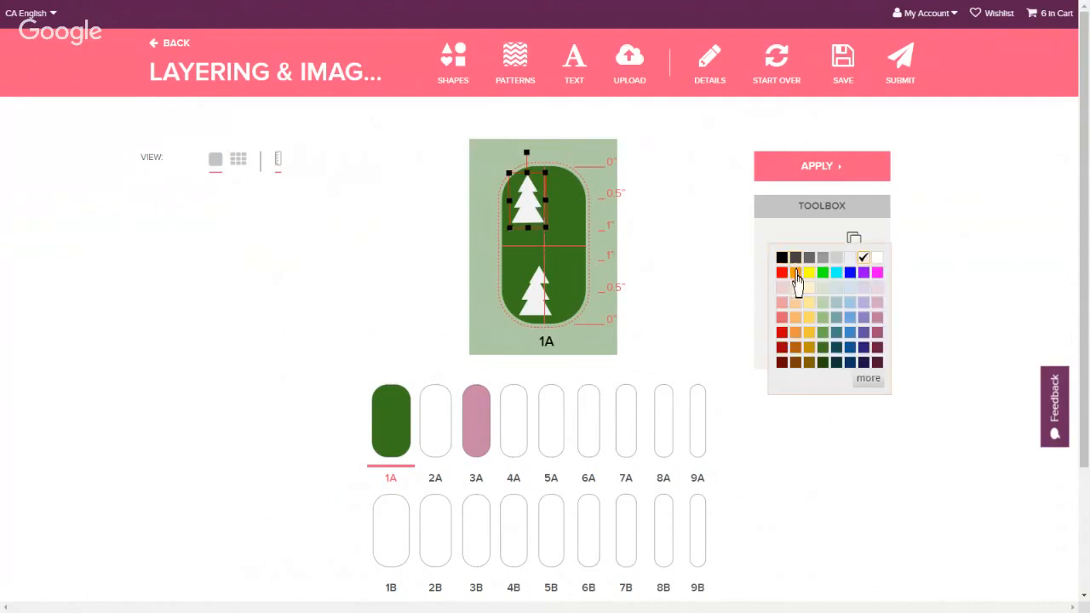
pyautogui.click(809, 273)
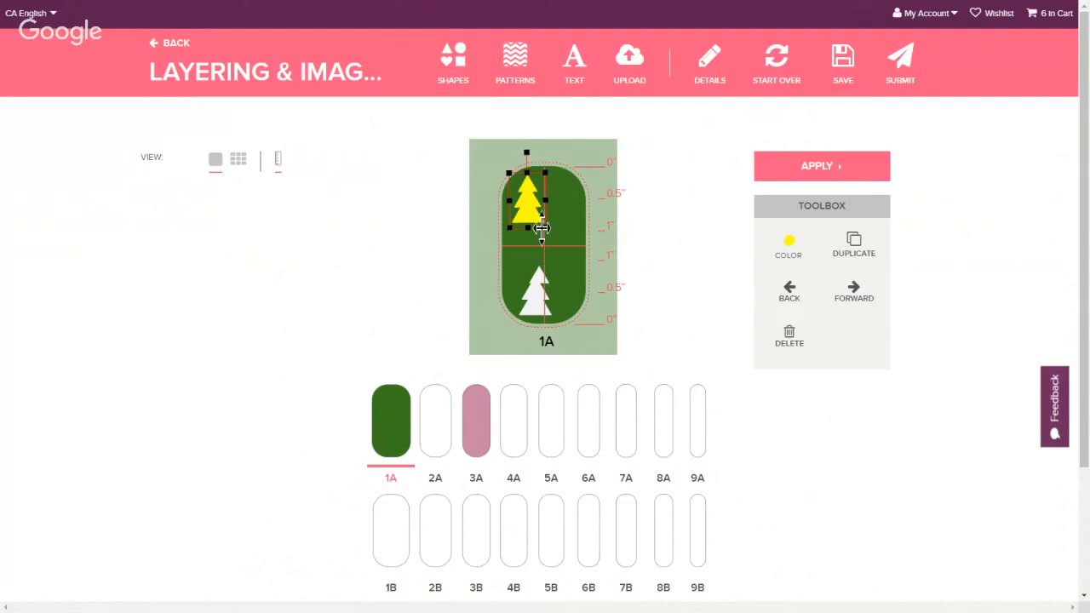
pyautogui.click(790, 252)
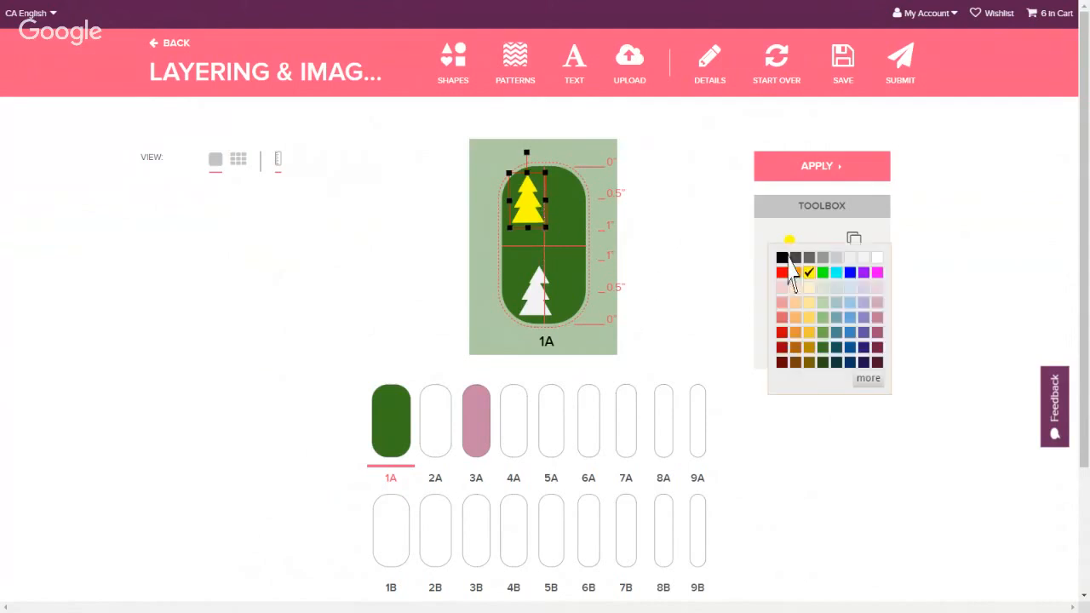
pyautogui.click(548, 304)
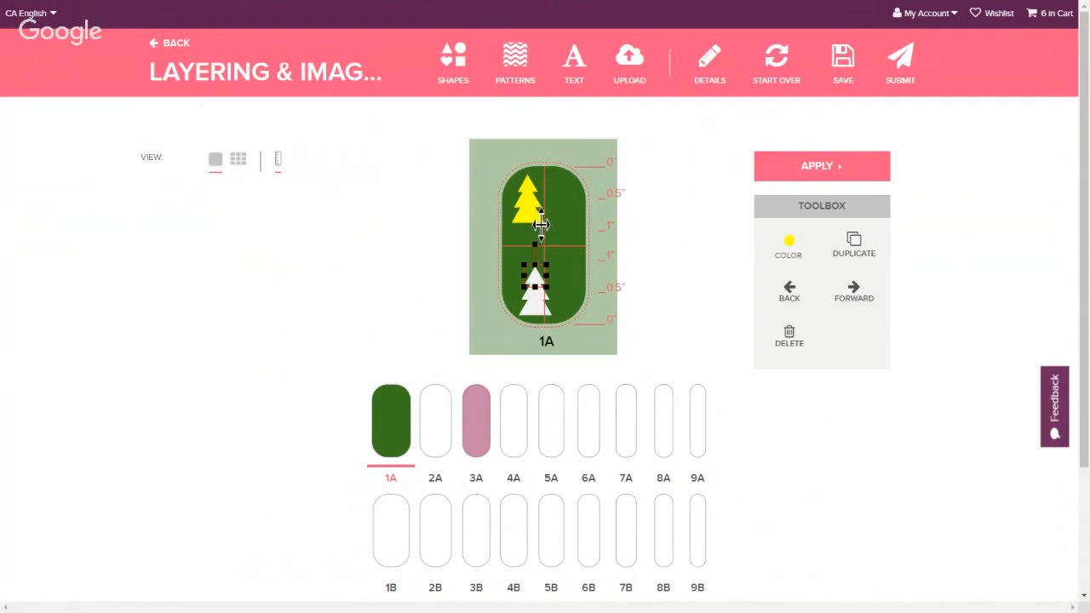
# Recolor the upper tree white and shrink it in the nail's upper left
pyautogui.moveTo(533, 223); pyautogui.dragTo(546, 224)
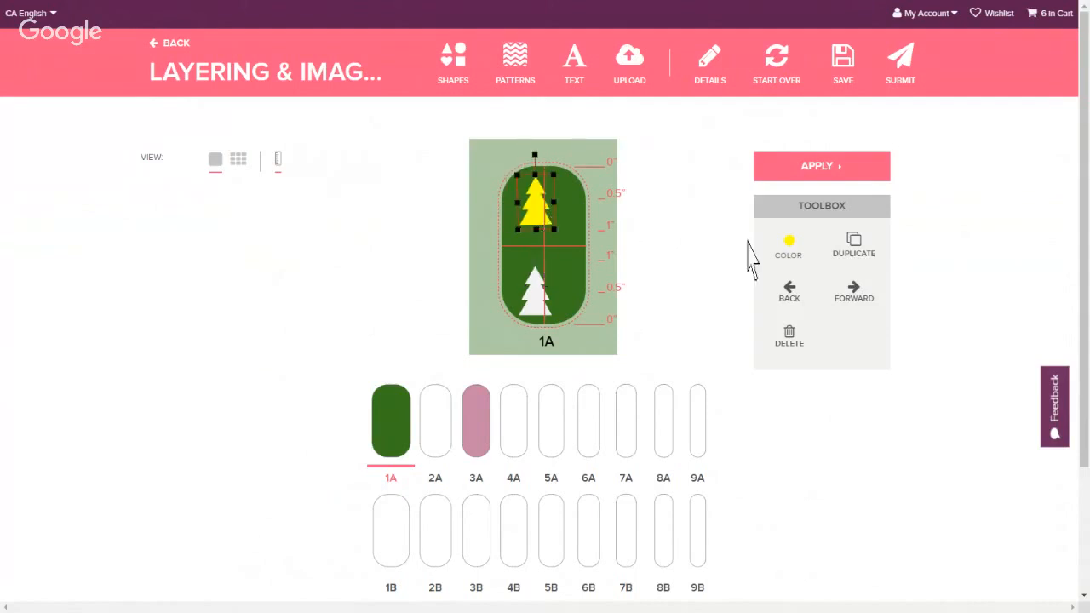
pyautogui.click(789, 256)
pyautogui.click(865, 258)
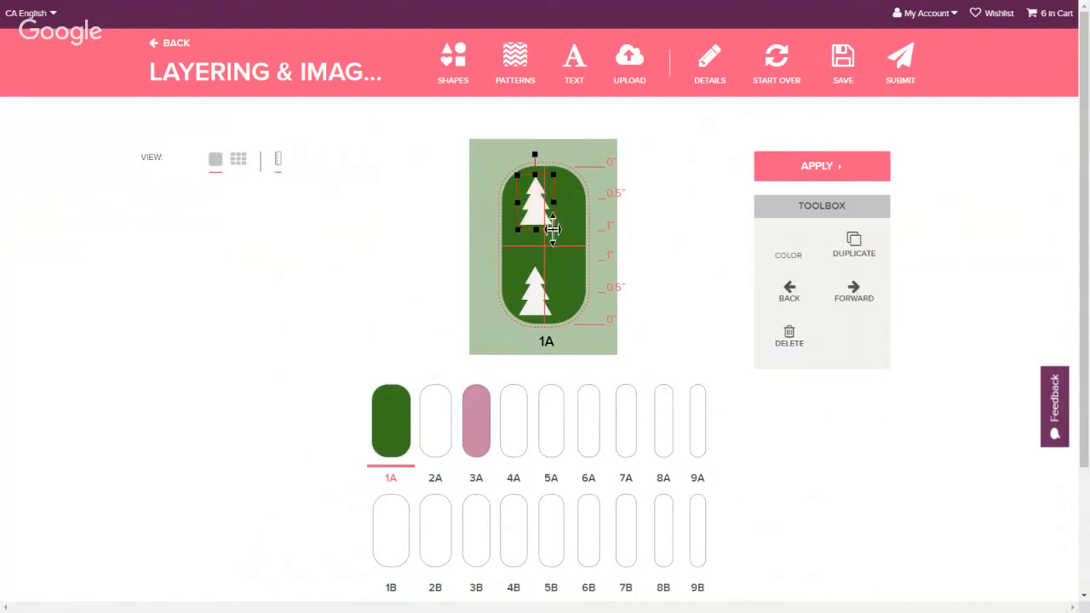
pyautogui.moveTo(547, 218); pyautogui.dragTo(541, 215)
pyautogui.moveTo(548, 174); pyautogui.dragTo(540, 215)
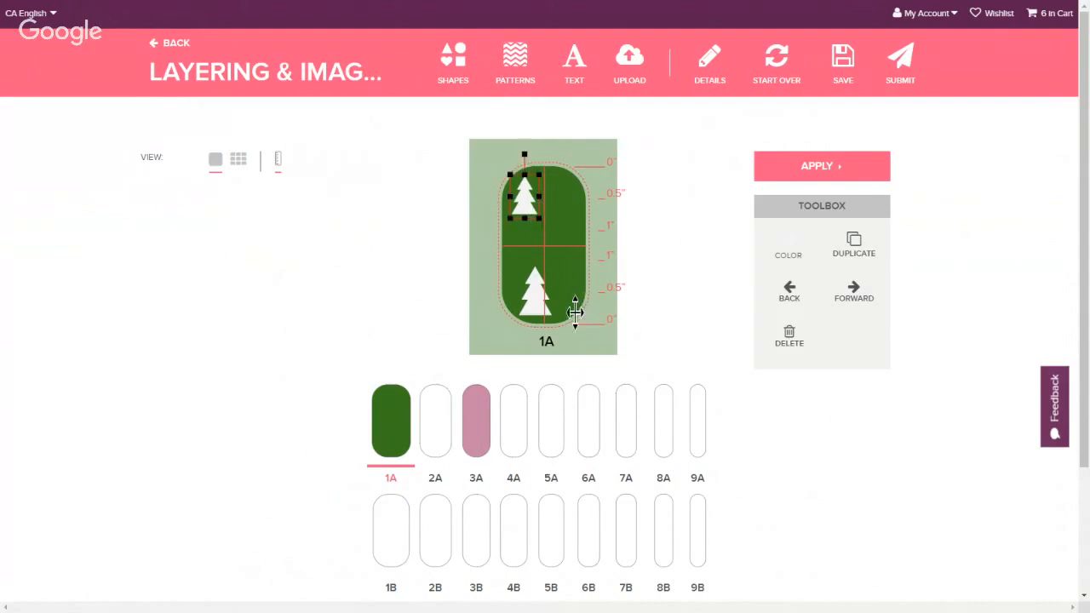
# Delete both parts of the lower tree
pyautogui.click(539, 294)
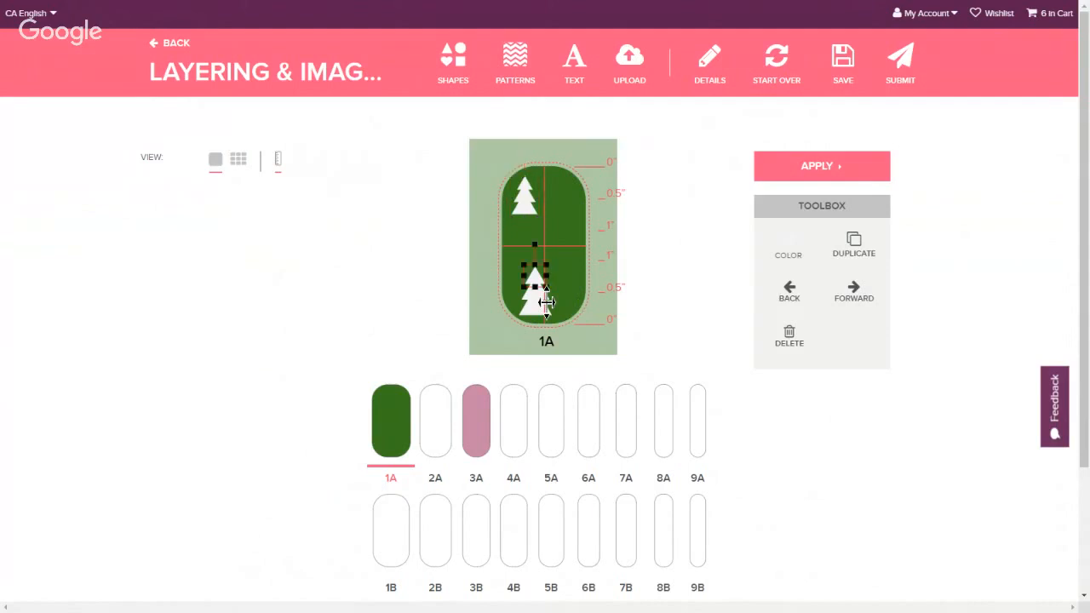
pyautogui.click(789, 340)
pyautogui.click(547, 306)
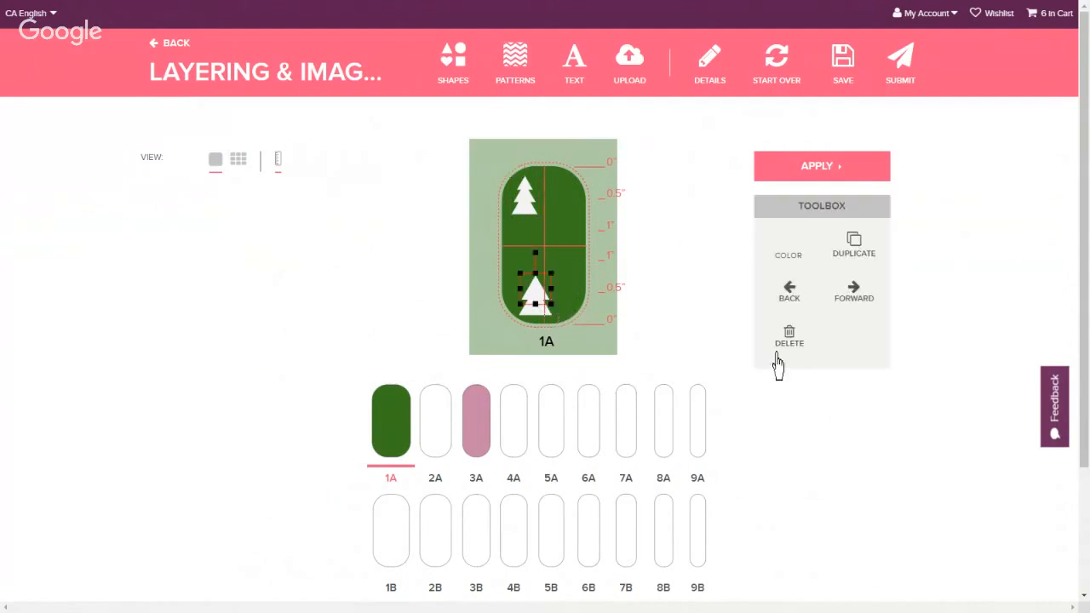
pyautogui.click(783, 343)
pyautogui.click(549, 316)
pyautogui.click(783, 343)
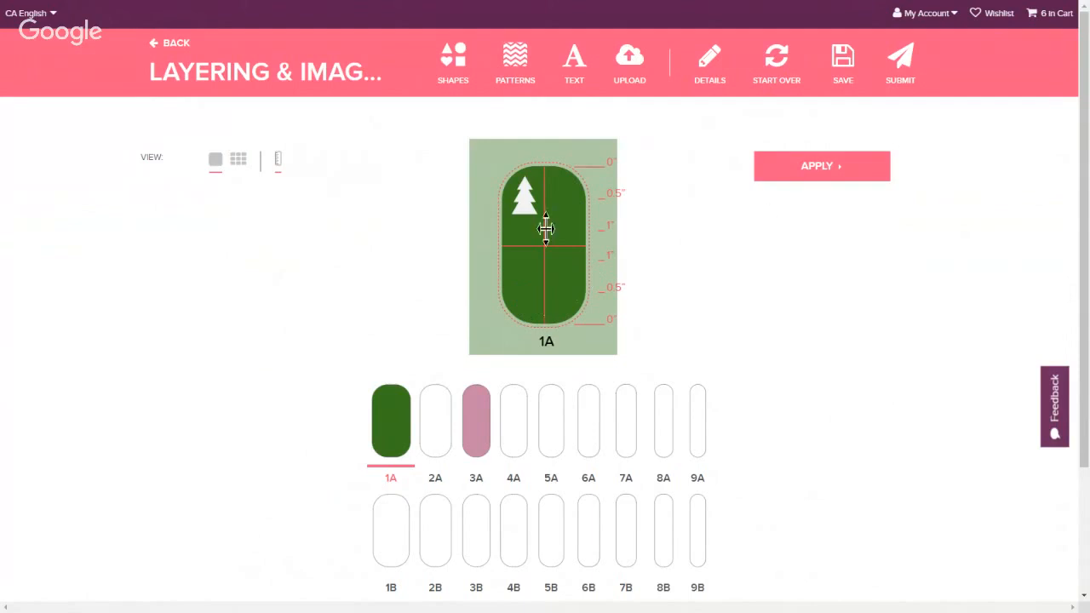
# Duplicate the upper tree, rotate the copy upside down and place it in the nail's lower right
pyautogui.click(539, 221)
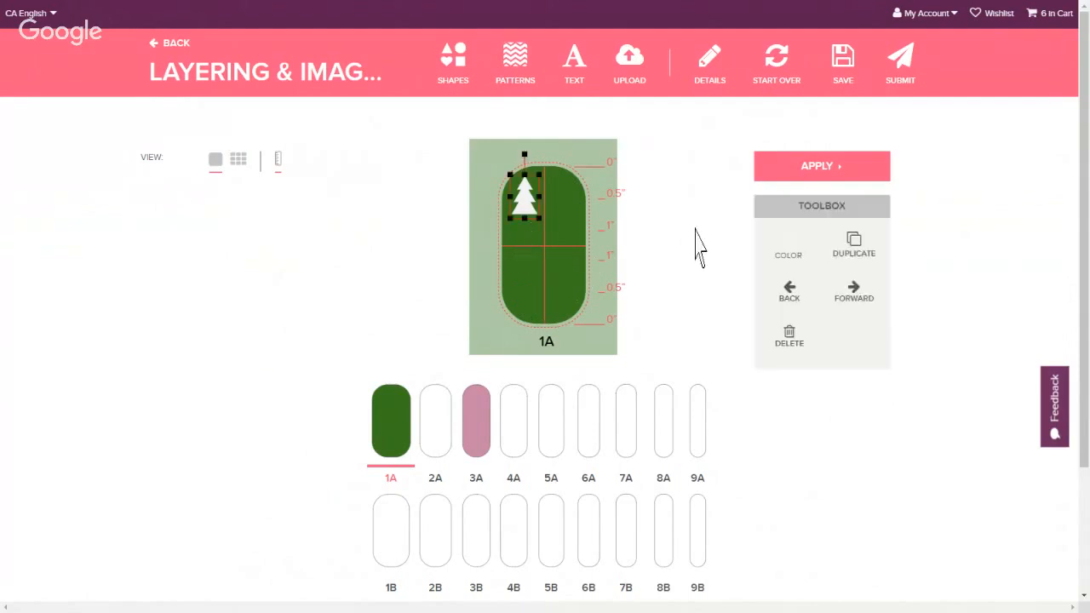
pyautogui.click(872, 265)
pyautogui.moveTo(543, 213); pyautogui.dragTo(553, 290)
pyautogui.moveTo(542, 237); pyautogui.dragTo(552, 365)
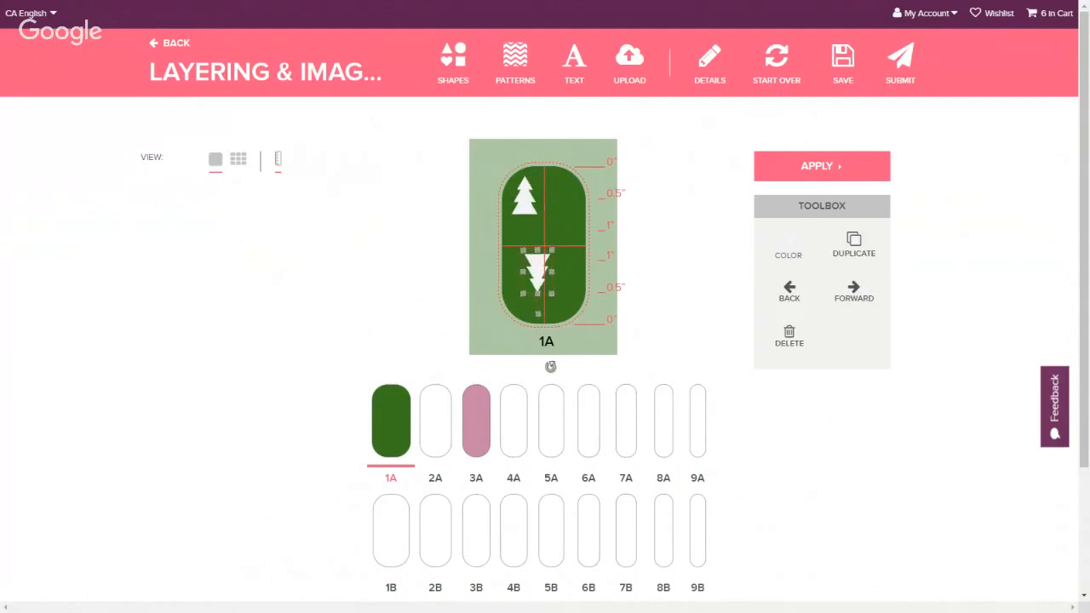
pyautogui.moveTo(549, 283); pyautogui.dragTo(576, 303)
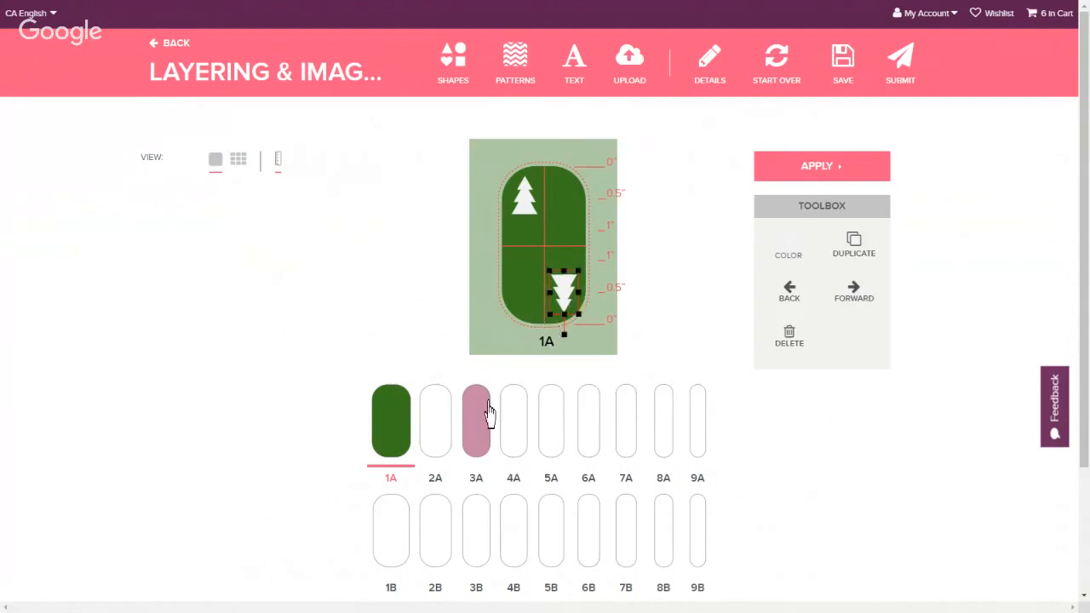
# Apply the design to nail 1A
pyautogui.click(822, 174)
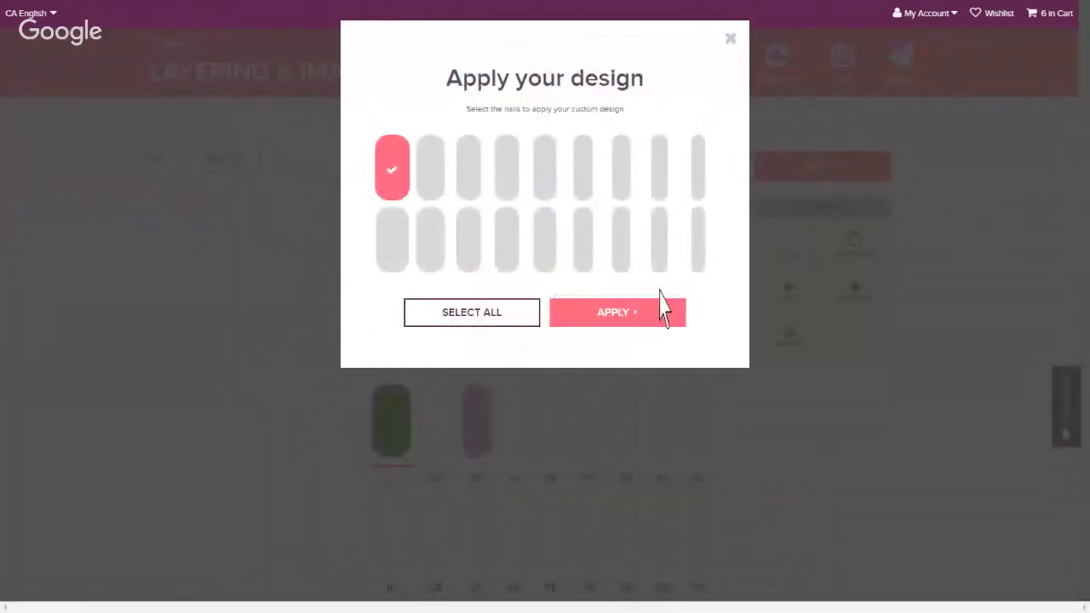
pyautogui.click(634, 313)
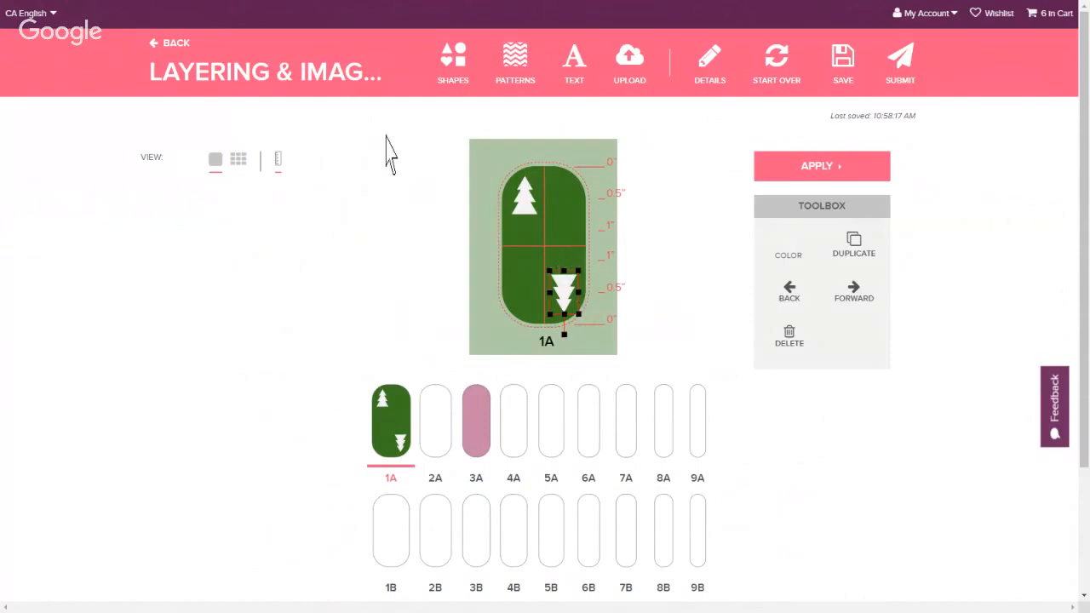
# Switch to nail 3A and add a flower shape, placing it near the top of the nail
pyautogui.click(490, 453)
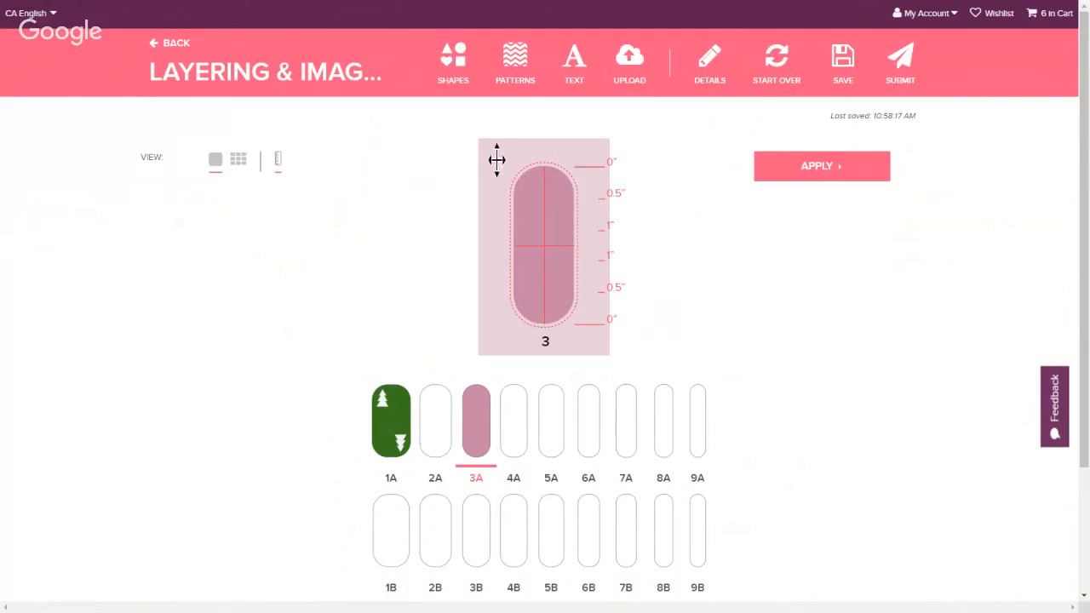
pyautogui.click(461, 81)
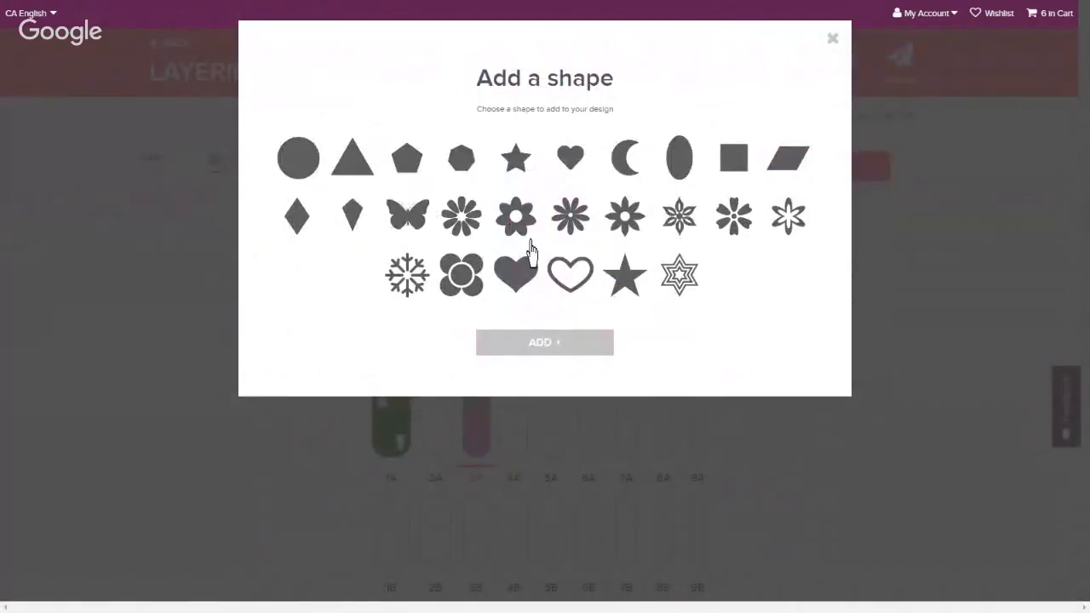
pyautogui.click(625, 217)
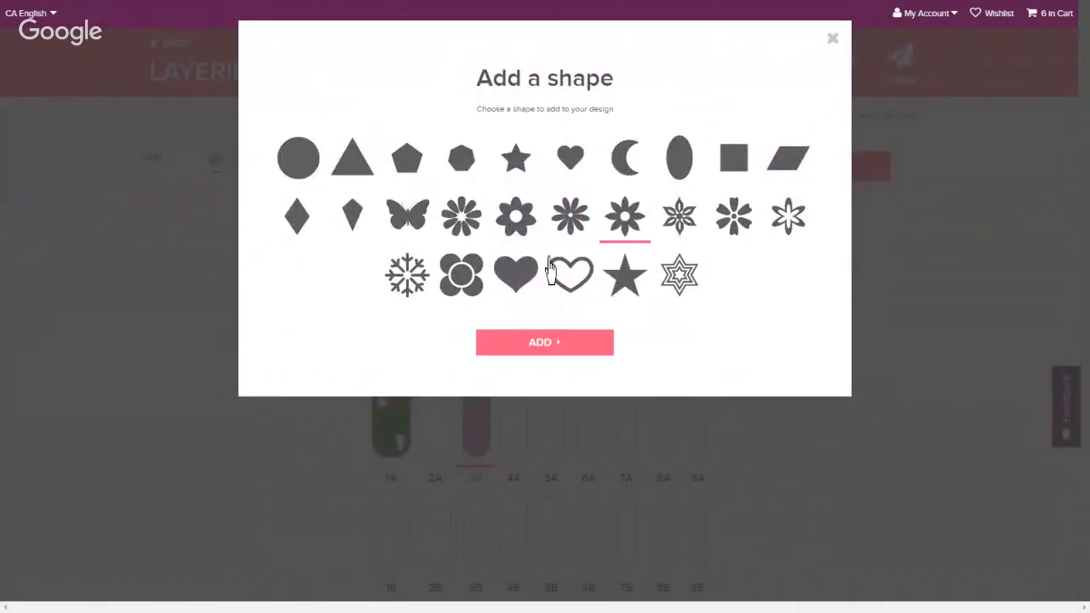
pyautogui.click(599, 349)
pyautogui.moveTo(551, 268); pyautogui.dragTo(549, 222)
# Color the flower dark plum and nudge it slightly higher on the nail
pyautogui.click(790, 247)
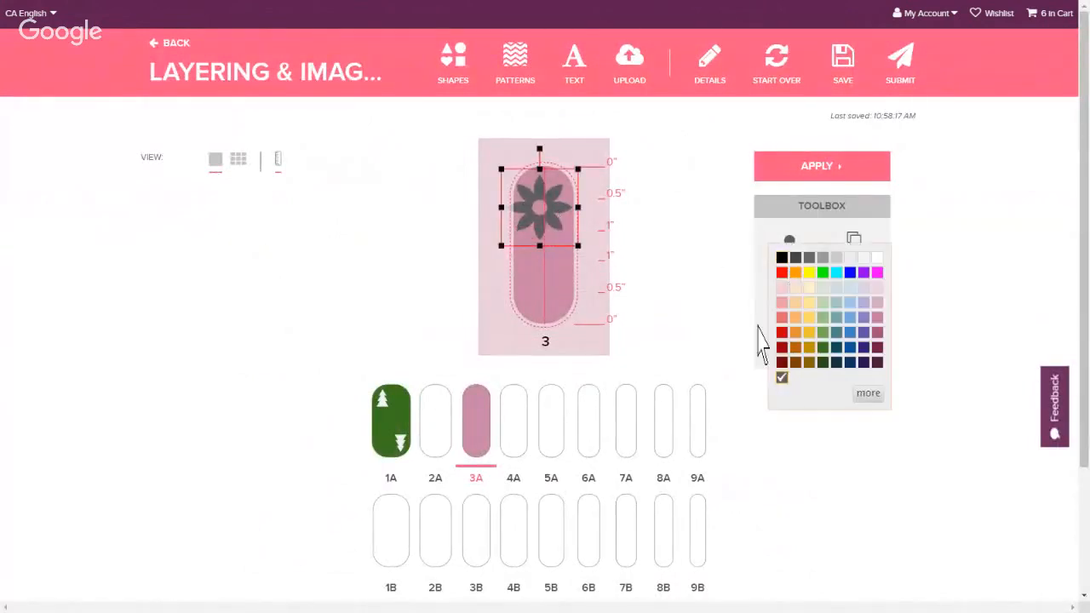
pyautogui.click(878, 362)
pyautogui.moveTo(564, 236)
pyautogui.mouseDown()
pyautogui.moveTo(587, 253)
pyautogui.moveTo(567, 246)
pyautogui.moveTo(552, 220)
pyautogui.moveTo(562, 220)
pyautogui.mouseUp()
# Add a circle, shrink it and center it on the flower
pyautogui.click(467, 85)
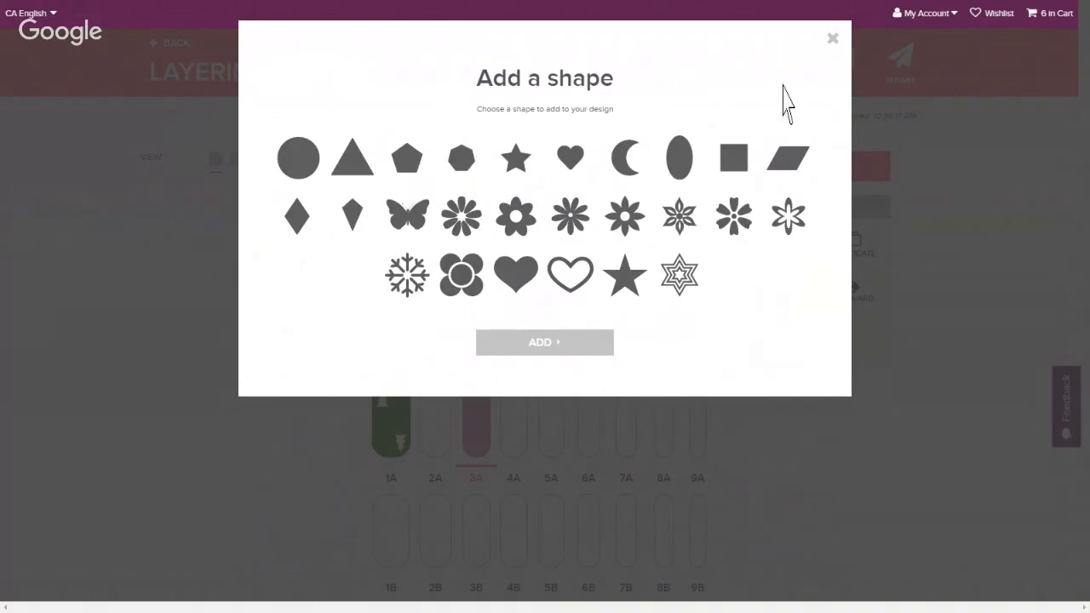
pyautogui.click(832, 38)
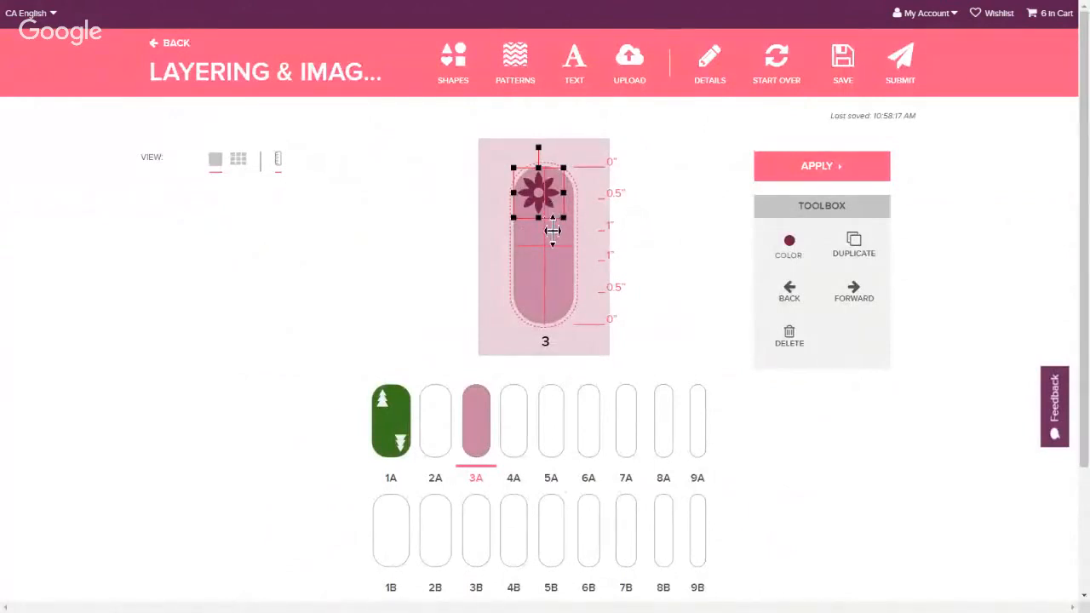
pyautogui.click(469, 92)
pyautogui.click(302, 166)
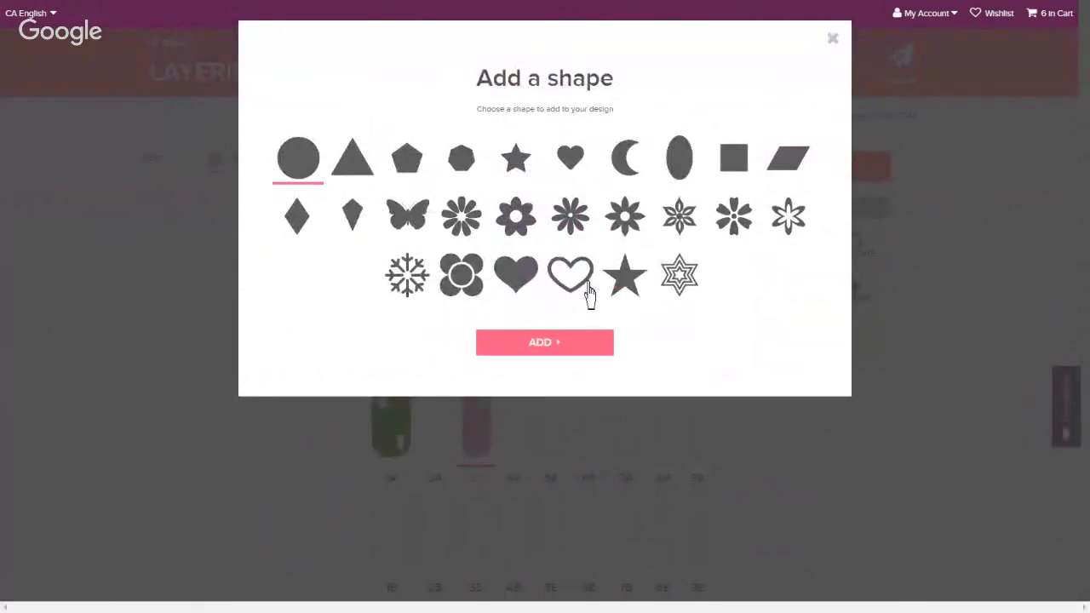
pyautogui.click(566, 345)
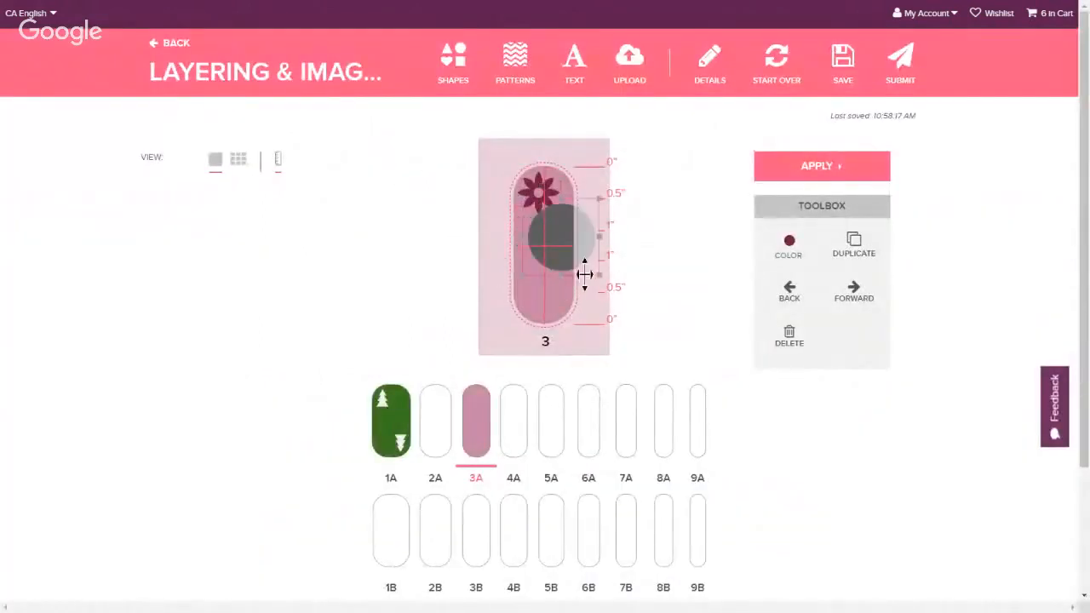
pyautogui.moveTo(584, 273)
pyautogui.mouseDown()
pyautogui.moveTo(574, 287)
pyautogui.moveTo(568, 253)
pyautogui.moveTo(568, 279)
pyautogui.mouseUp()
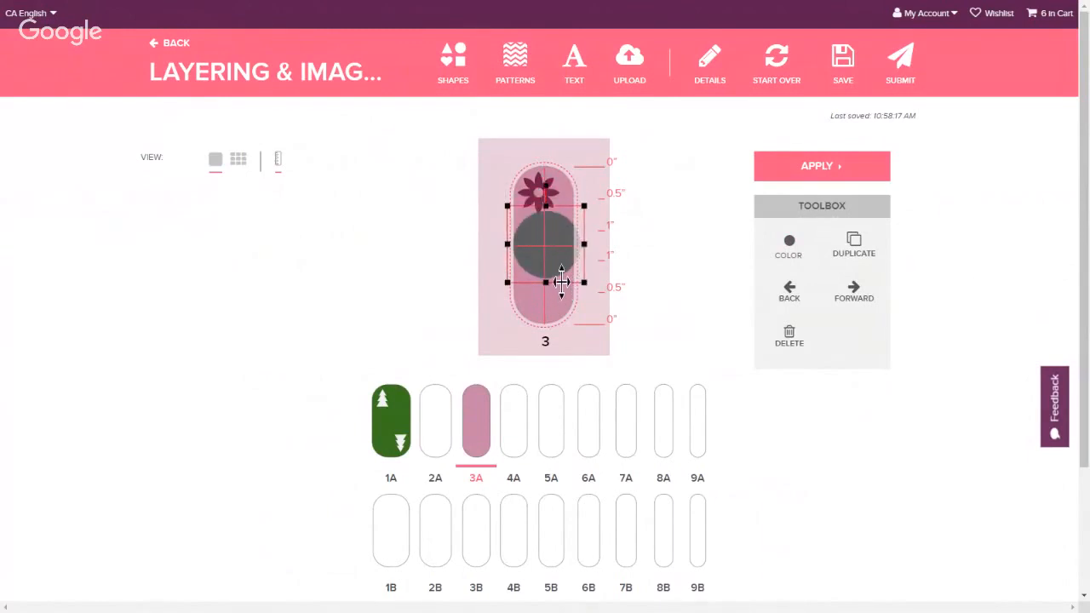
pyautogui.moveTo(557, 284); pyautogui.dragTo(550, 215)
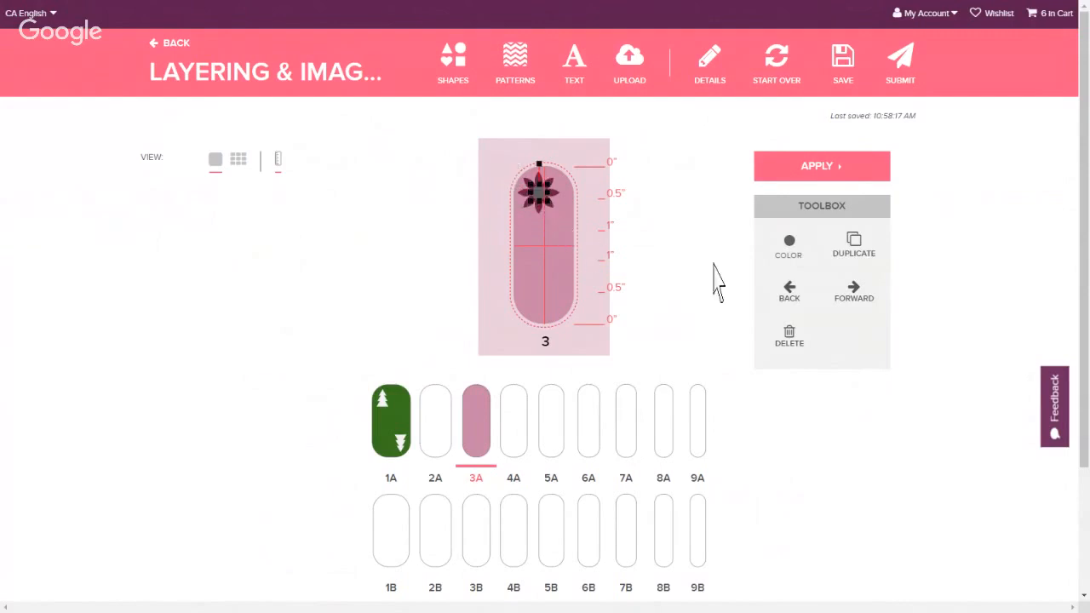
# Color the flower's center circle gold
pyautogui.click(788, 251)
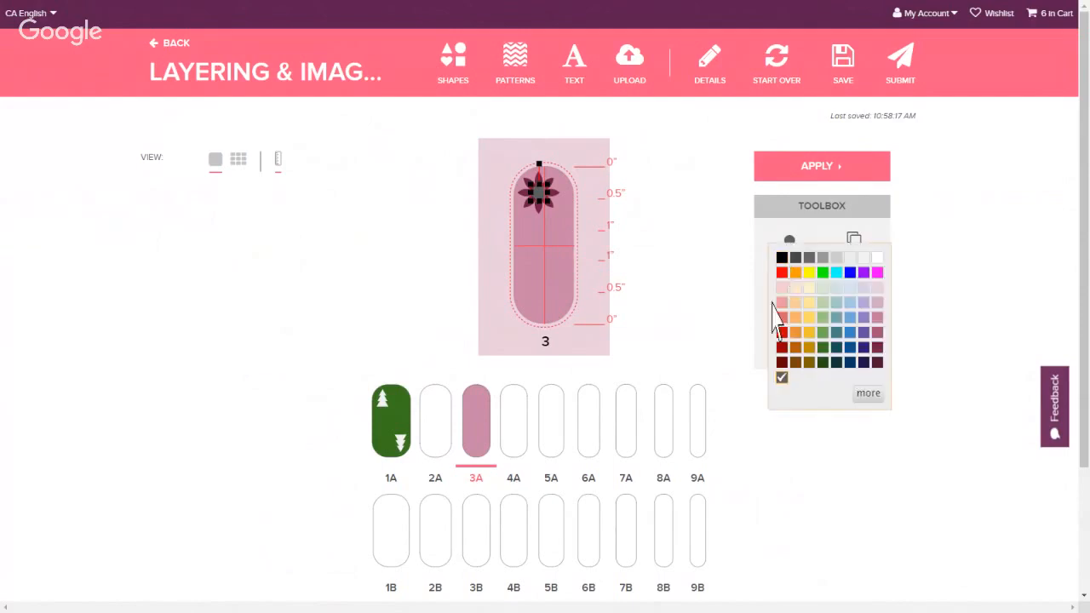
pyautogui.click(815, 350)
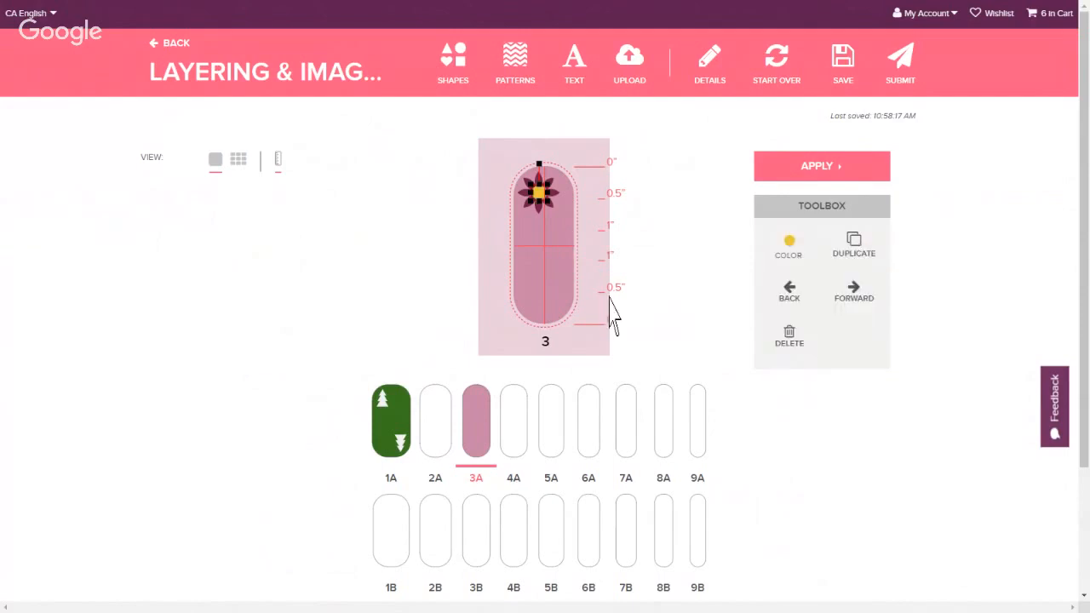
pyautogui.click(639, 246)
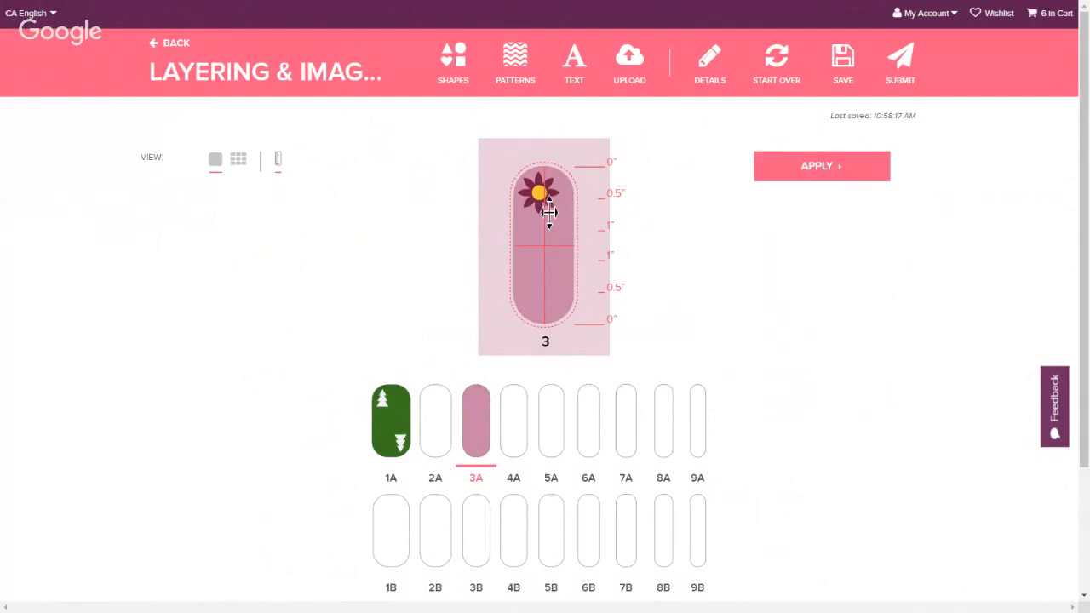
# Recolor the flower's center circle dark teal
pyautogui.click(550, 216)
pyautogui.moveTo(549, 216); pyautogui.dragTo(548, 215)
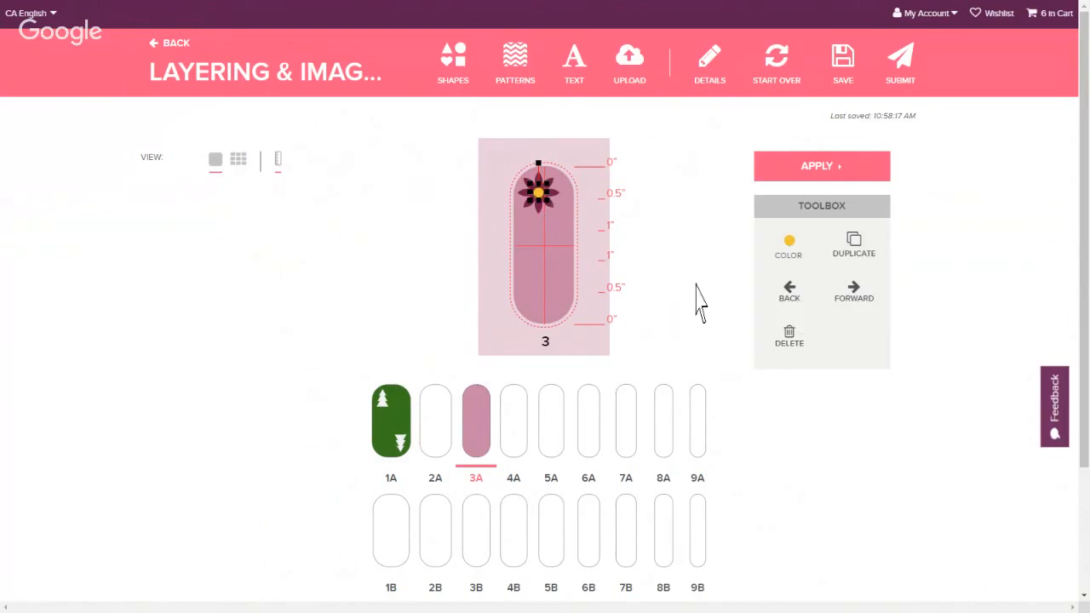
pyautogui.click(635, 260)
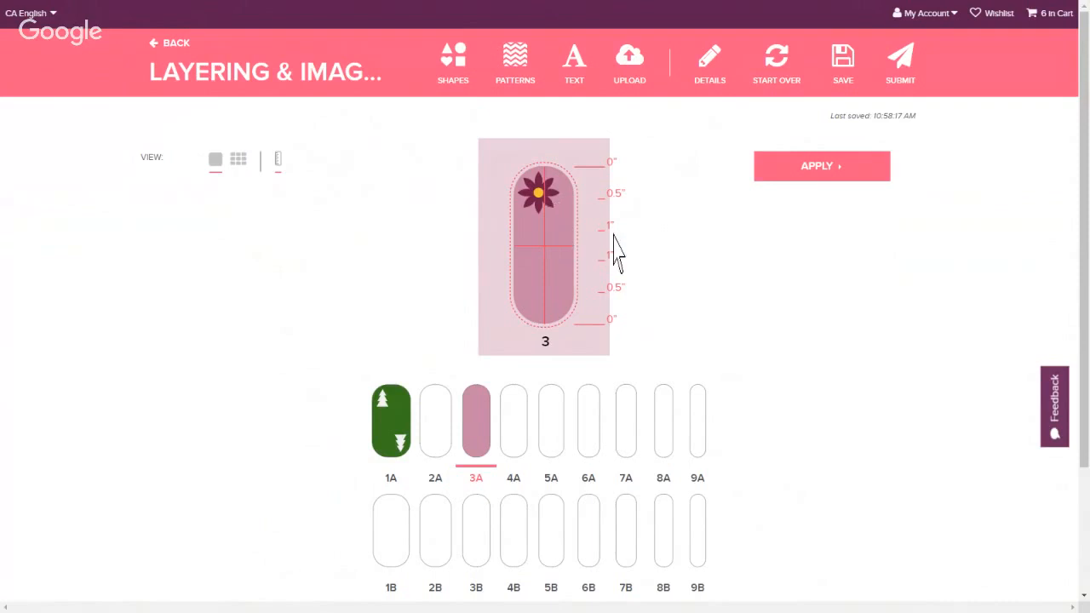
pyautogui.click(556, 215)
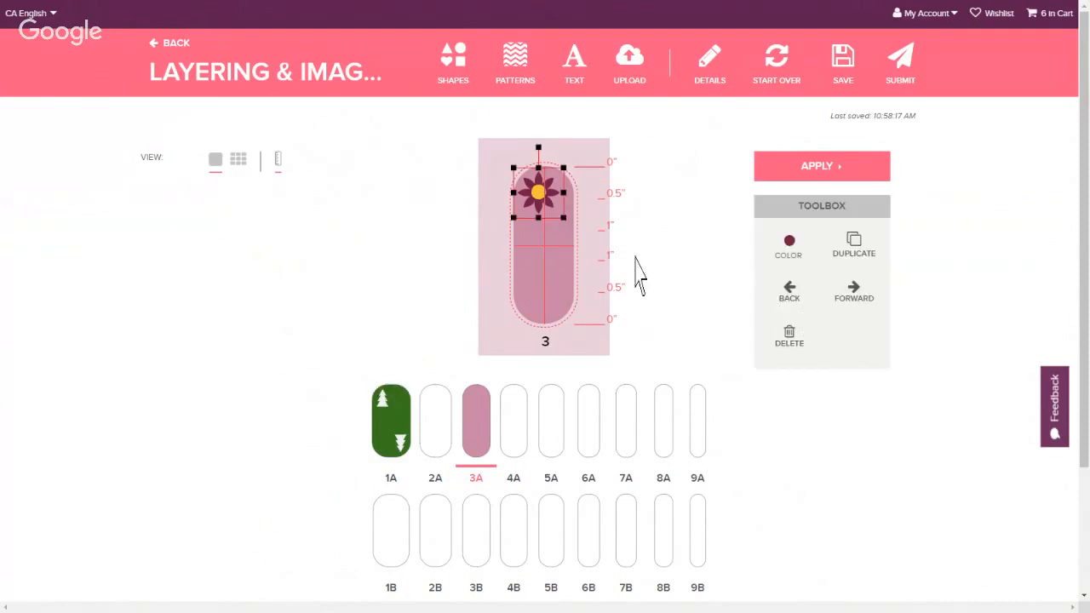
pyautogui.click(554, 250)
pyautogui.click(538, 195)
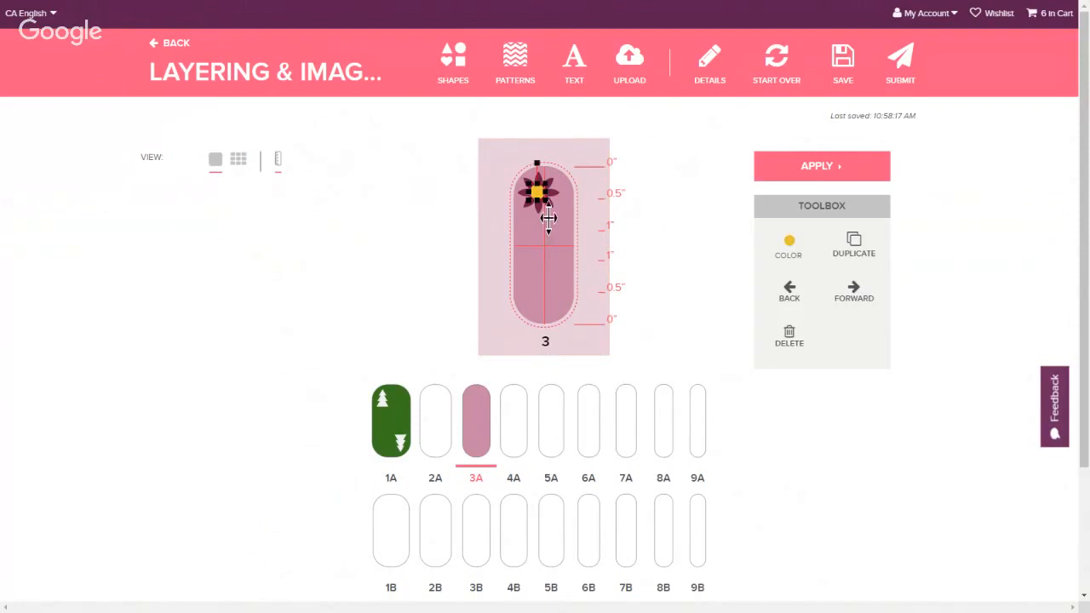
pyautogui.moveTo(548, 218); pyautogui.dragTo(551, 217)
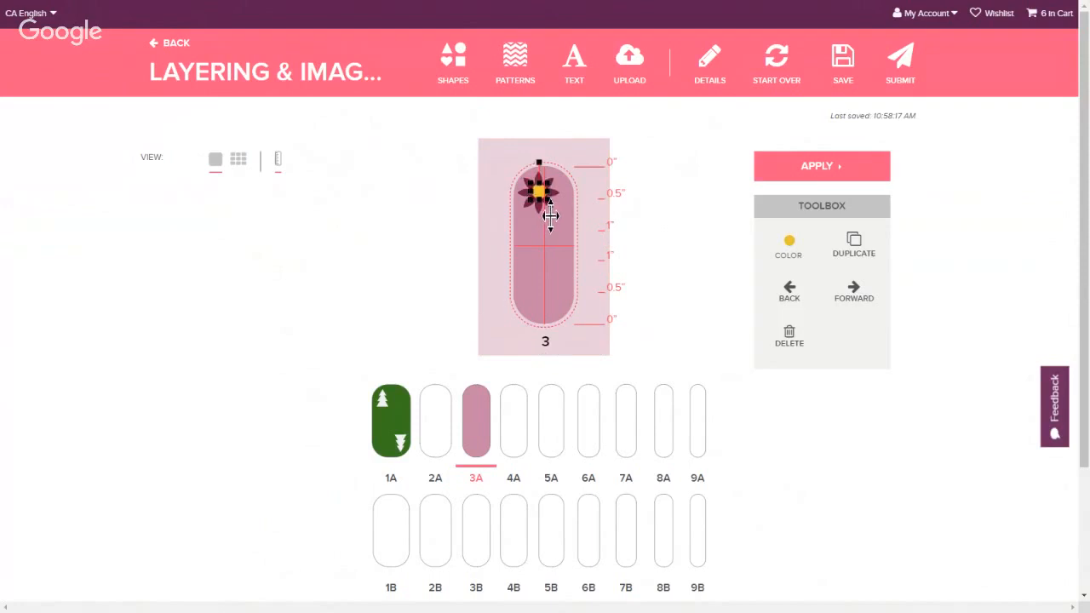
pyautogui.click(790, 247)
pyautogui.click(792, 351)
pyautogui.click(789, 249)
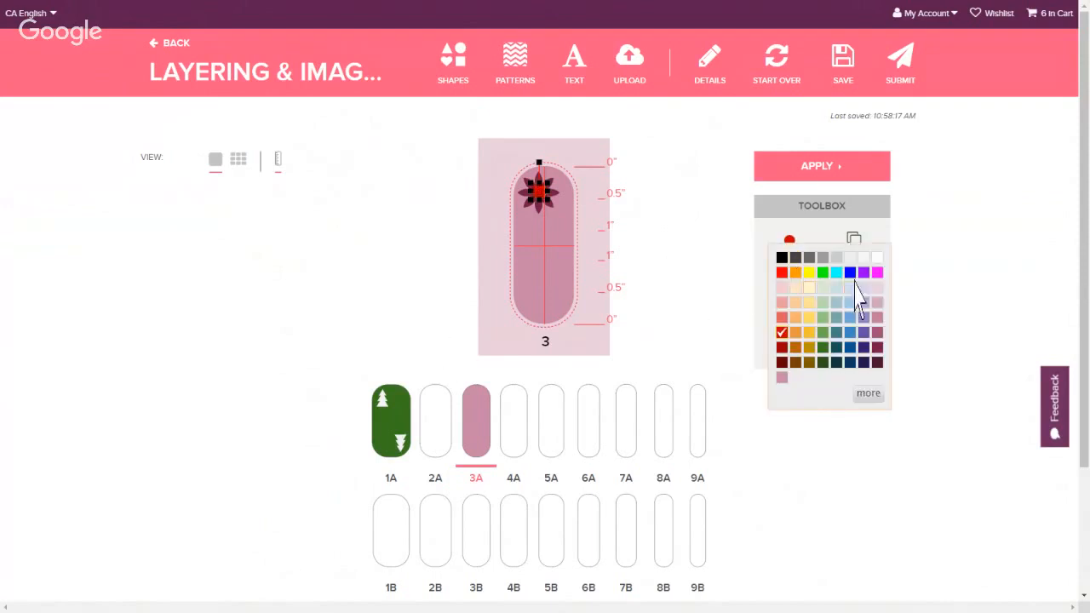
pyautogui.click(843, 361)
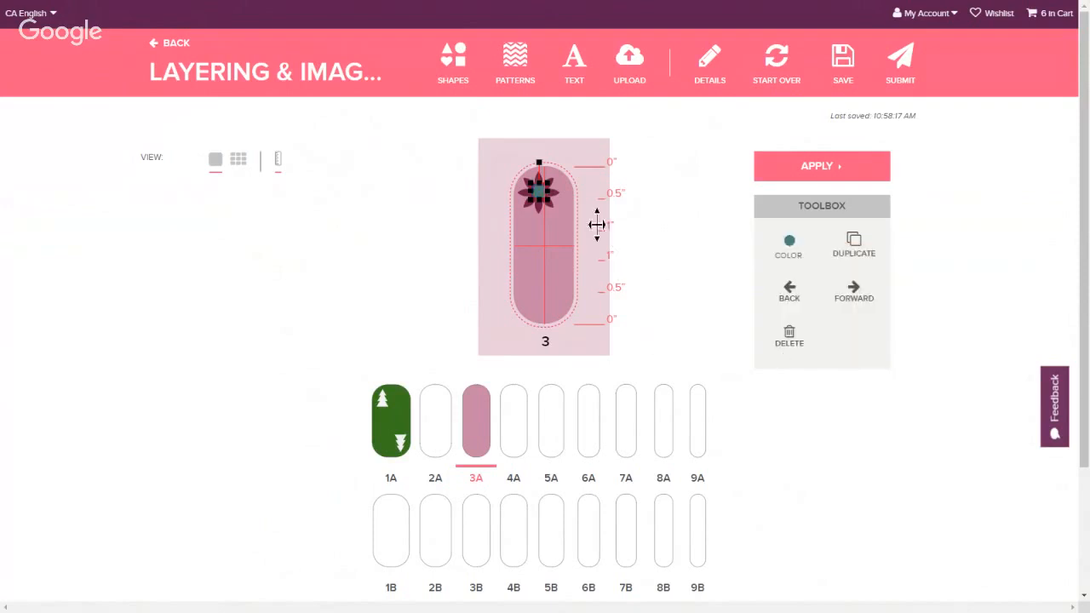
pyautogui.click(627, 263)
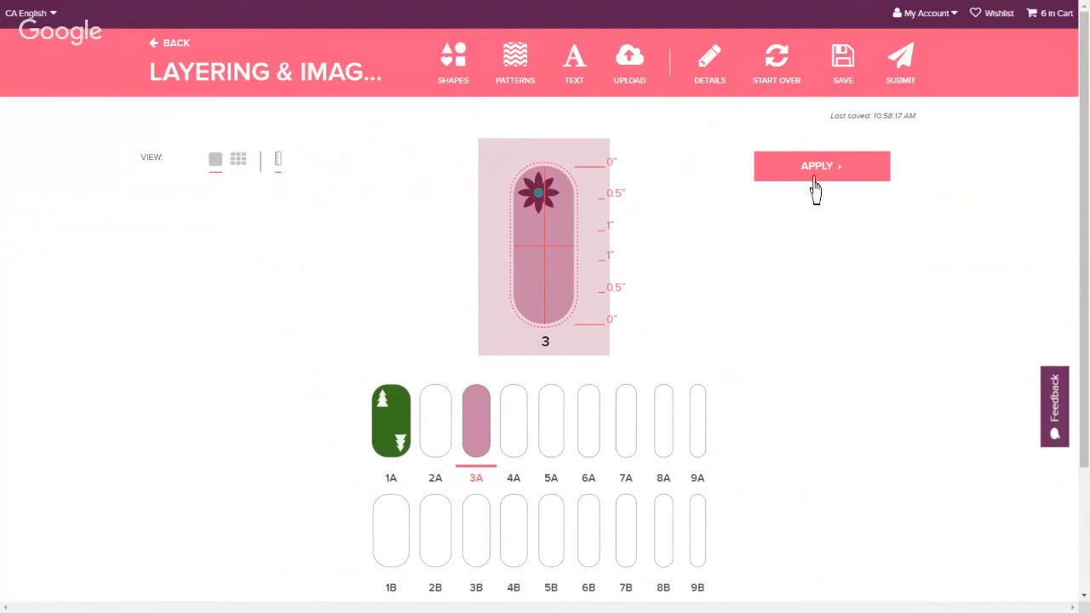
# Apply the flower design to nail 3A
pyautogui.click(811, 175)
pyautogui.click(604, 320)
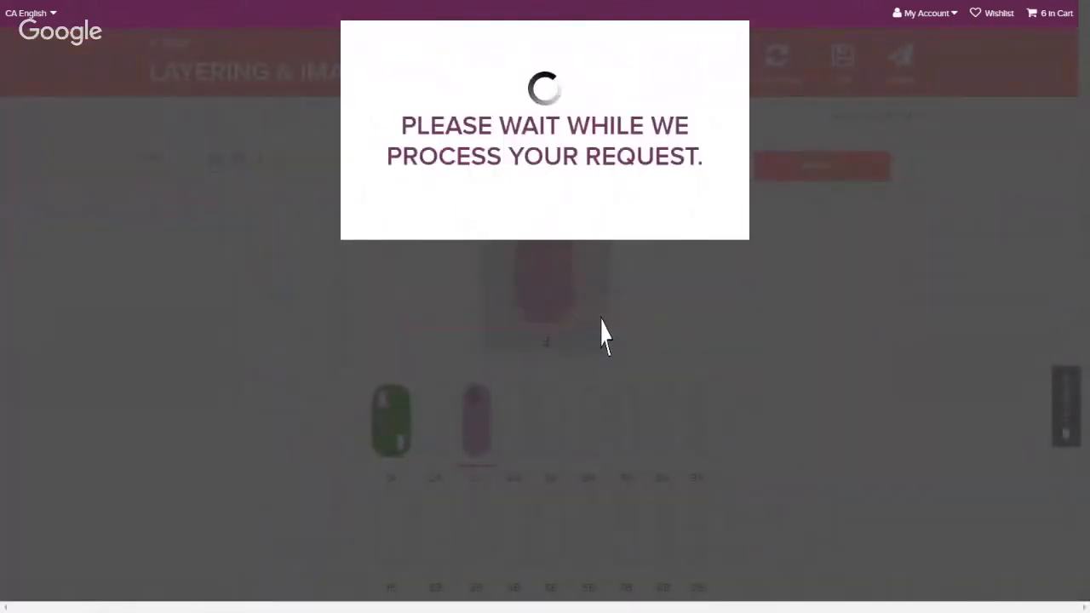